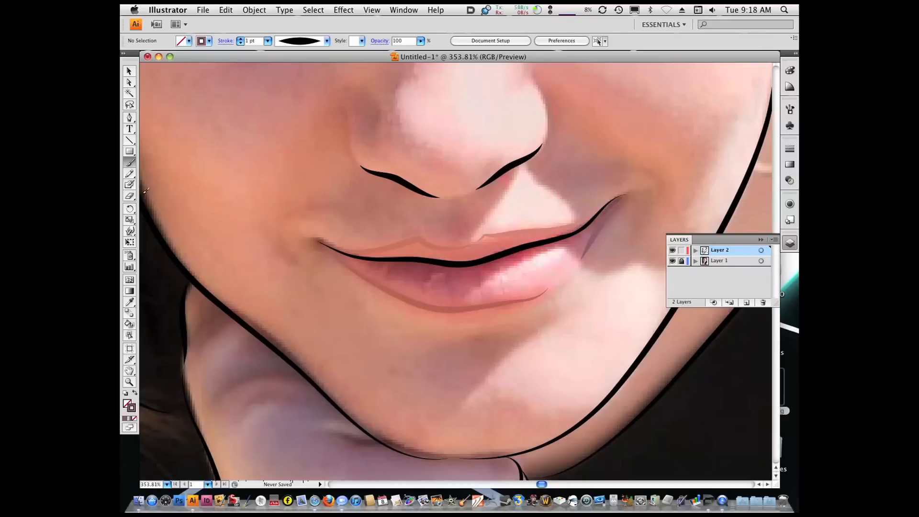
Step: Sample a pink from the lips as the stroke colour and paint the lower lip's edge up to the mouth corner with the Paintbrush
{"action": "left_click", "coordinate": [129, 302]}
{"action": "left_click", "coordinate": [491, 268]}
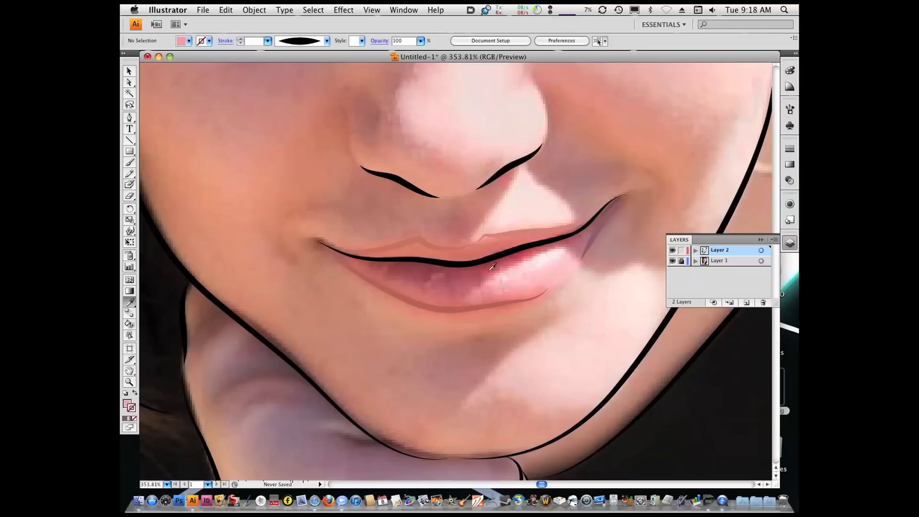
{"action": "left_click", "coordinate": [135, 393]}
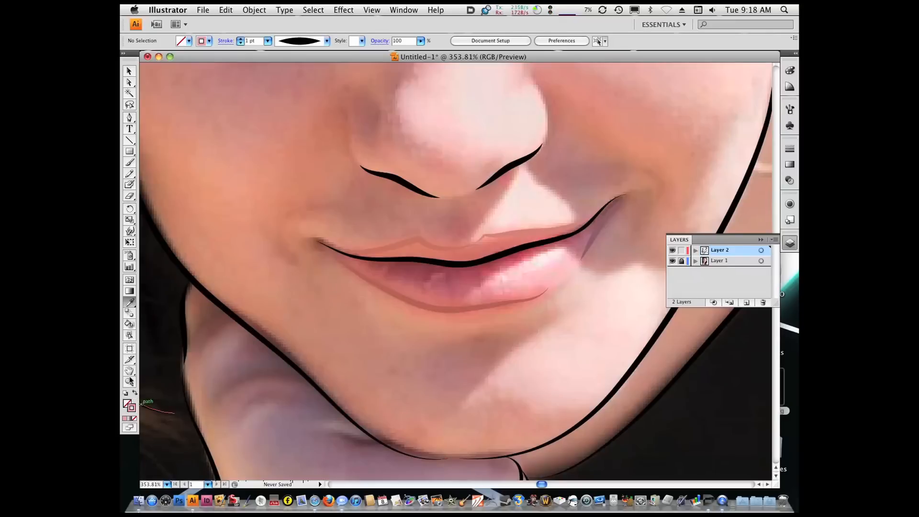
{"action": "left_click", "coordinate": [130, 163]}
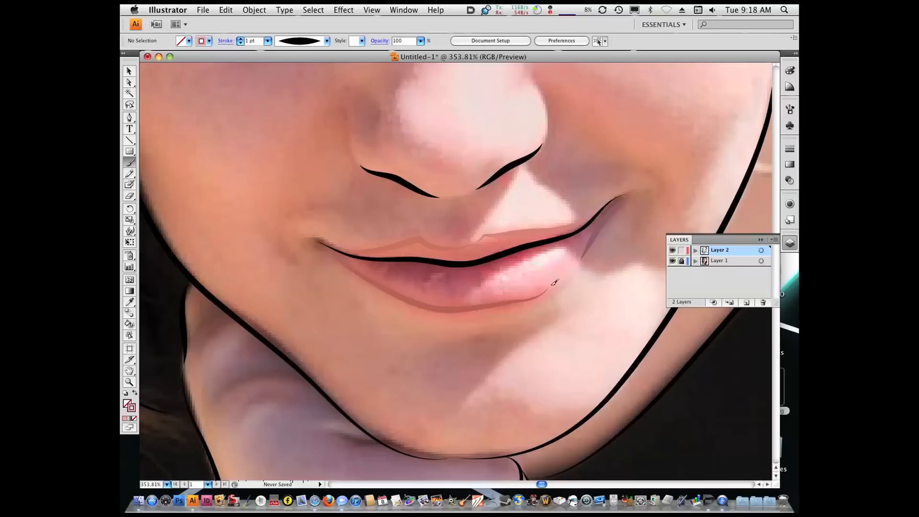
{"action": "left_click_drag", "start_coordinate": [565, 280], "coordinate": [587, 249]}
{"action": "key", "text": "super+z"}
{"action": "left_click_drag", "start_coordinate": [584, 258], "coordinate": [585, 256]}
Step: Examine the complete line art at 100% zoom with the Layer 1 photo hidden and shown
{"action": "left_click", "coordinate": [452, 223], "text": "alt+super"}
{"action": "left_click", "coordinate": [453, 220], "text": "alt+super"}
{"action": "left_click", "coordinate": [450, 223], "text": "alt+super"}
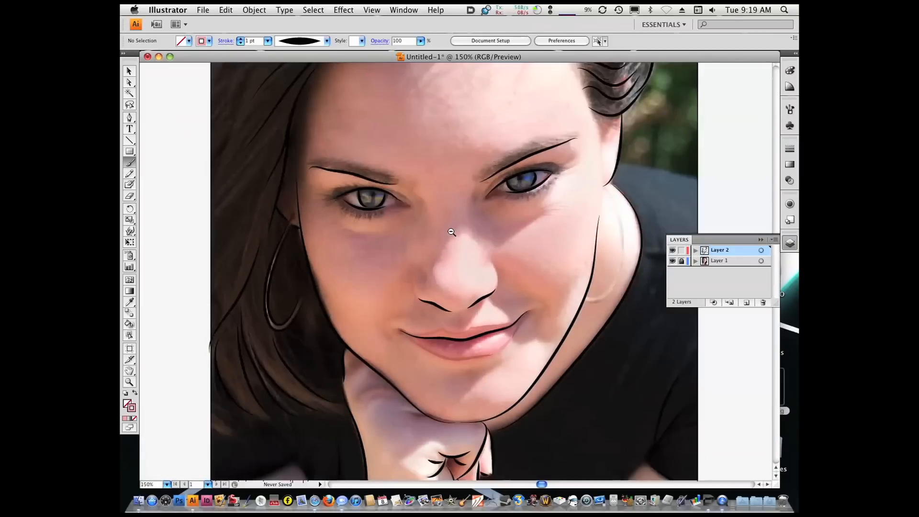
{"action": "left_click", "coordinate": [448, 231], "text": "alt+super"}
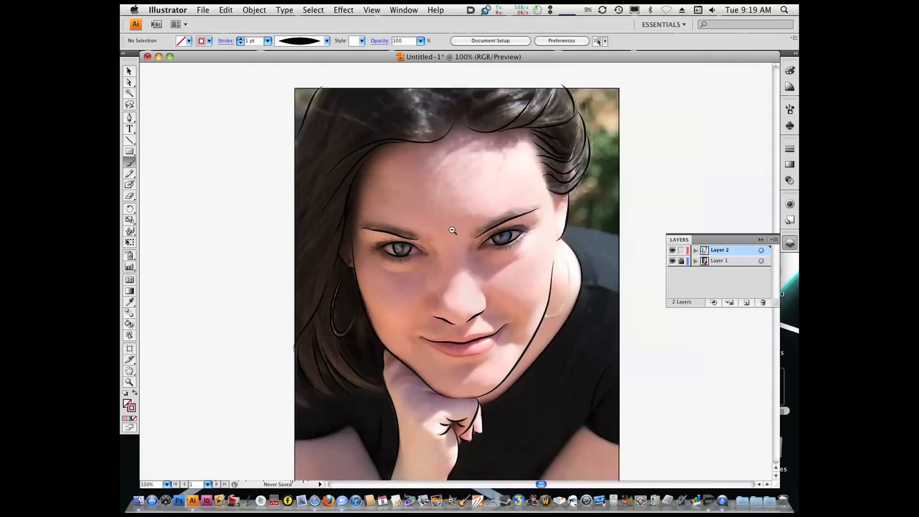
{"action": "left_click", "coordinate": [673, 262]}
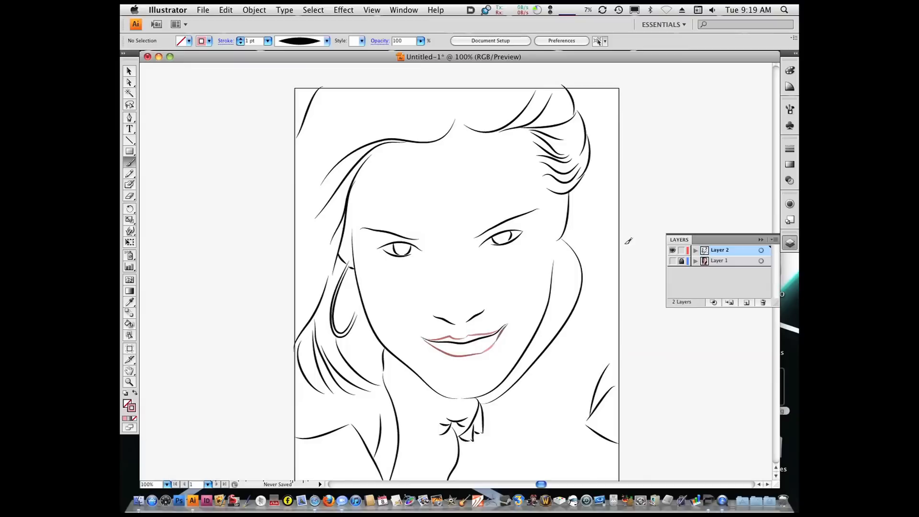
{"action": "left_click", "coordinate": [673, 261]}
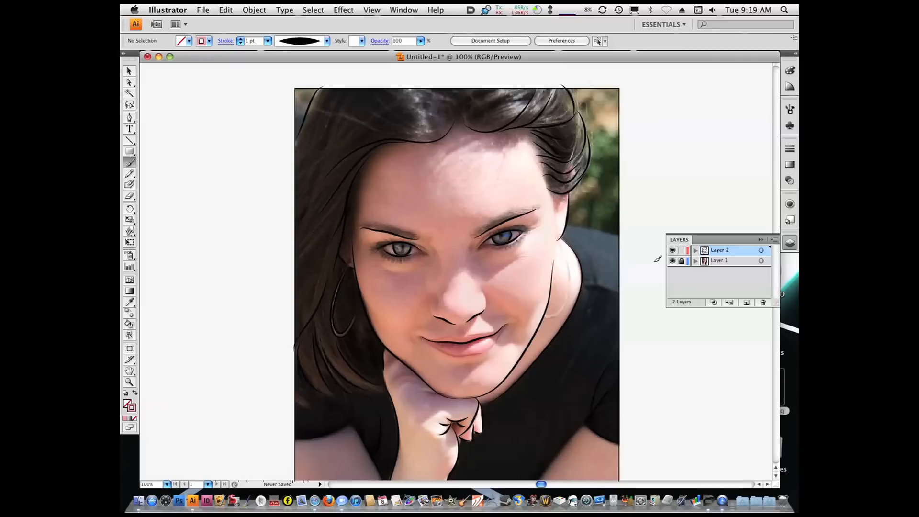
{"action": "left_click", "coordinate": [672, 261]}
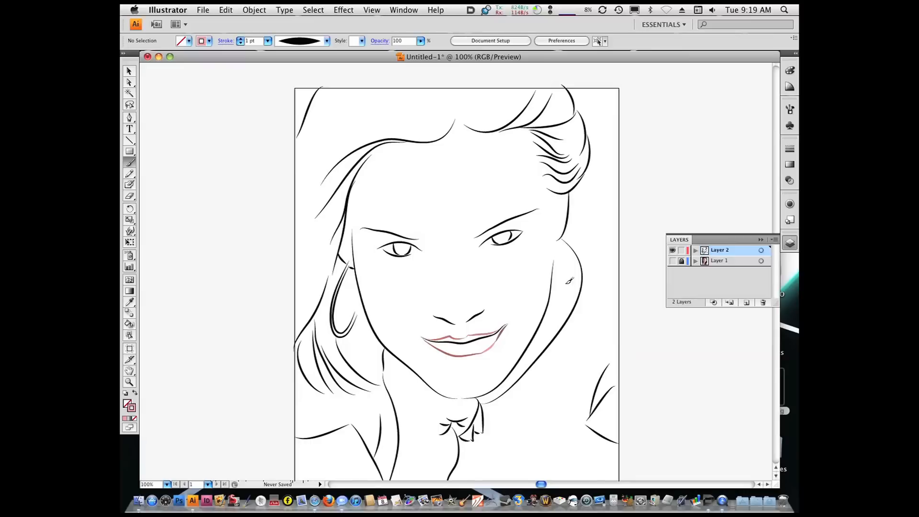
{"action": "left_click", "coordinate": [673, 261]}
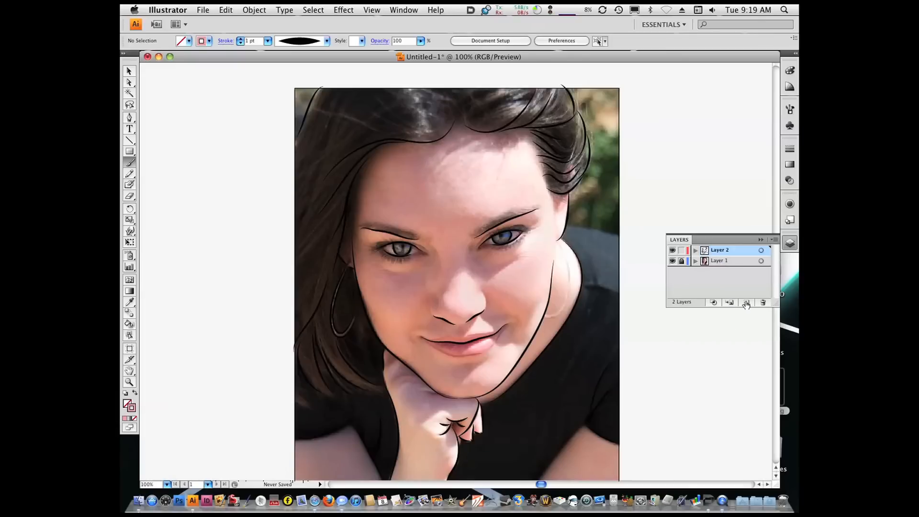
{"action": "left_click", "coordinate": [131, 176]}
{"action": "left_click", "coordinate": [130, 302]}
{"action": "left_click", "coordinate": [131, 73]}
{"action": "left_click", "coordinate": [129, 302]}
Step: Add a new layer between the line art on Layer 2 and the photo on Layer 1, and lock Layer 2
{"action": "left_click", "coordinate": [745, 304]}
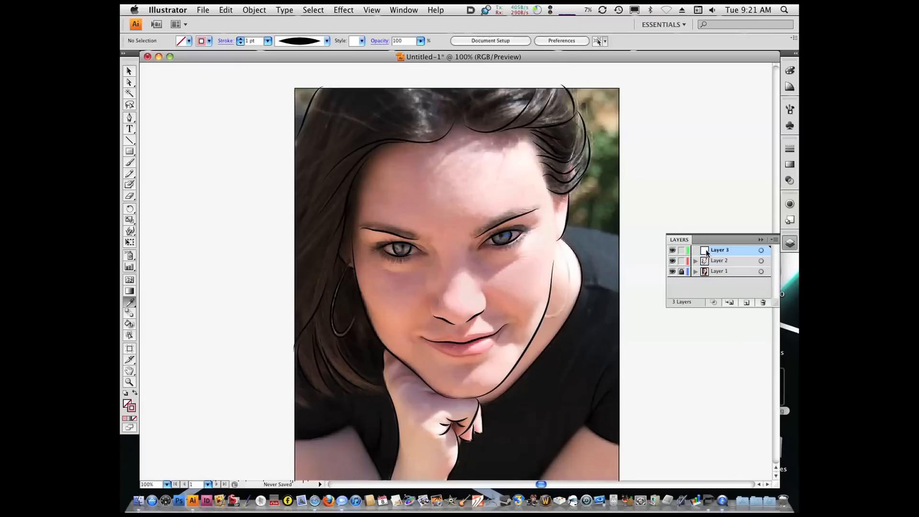
{"action": "left_click_drag", "start_coordinate": [708, 251], "coordinate": [705, 272]}
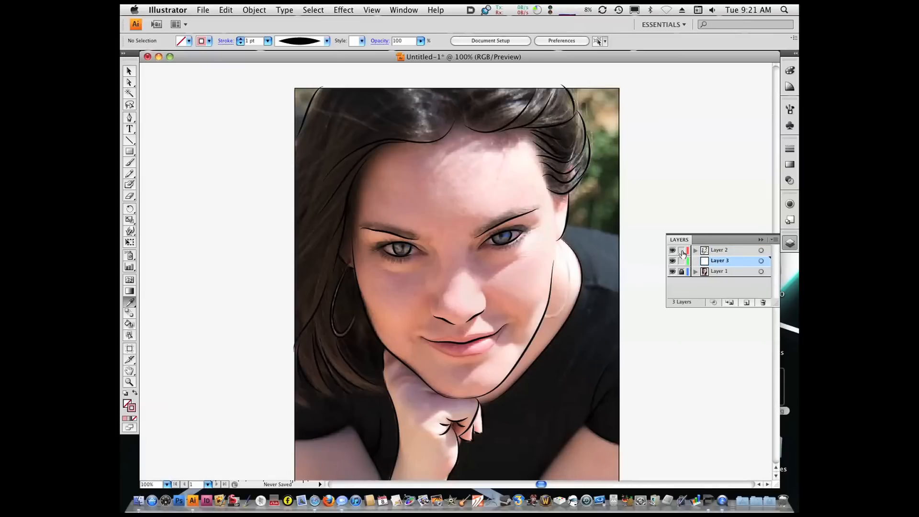
{"action": "left_click", "coordinate": [682, 251]}
Step: Sample the bright blue highlight in the right-hand eye's iris and draw a small filled shape over it with the Pencil tool
{"action": "key", "text": "super+space"}
{"action": "left_click_drag", "start_coordinate": [362, 201], "coordinate": [469, 297]}
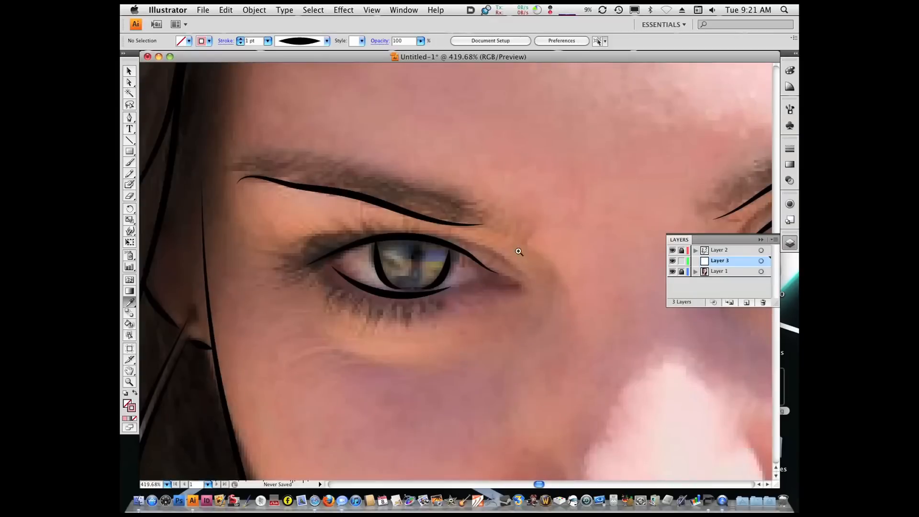
{"action": "left_click_drag", "start_coordinate": [578, 254], "coordinate": [342, 210]}
{"action": "left_click_drag", "start_coordinate": [498, 225], "coordinate": [427, 276]}
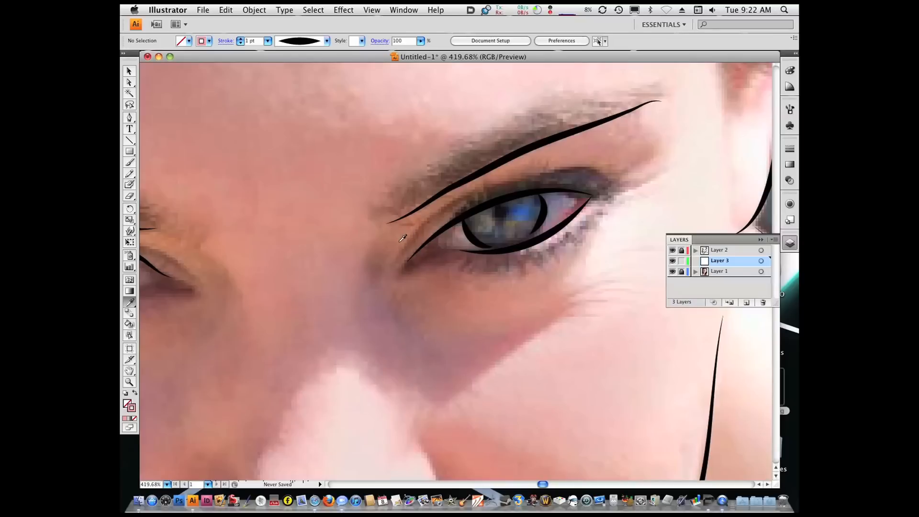
{"action": "left_click", "coordinate": [524, 211]}
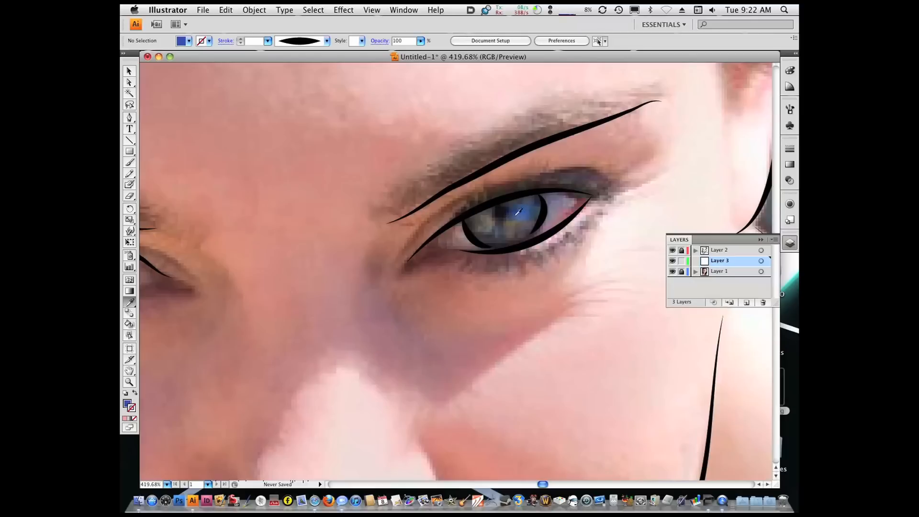
{"action": "left_click", "coordinate": [131, 174]}
{"action": "left_click_drag", "start_coordinate": [515, 214], "coordinate": [526, 203]}
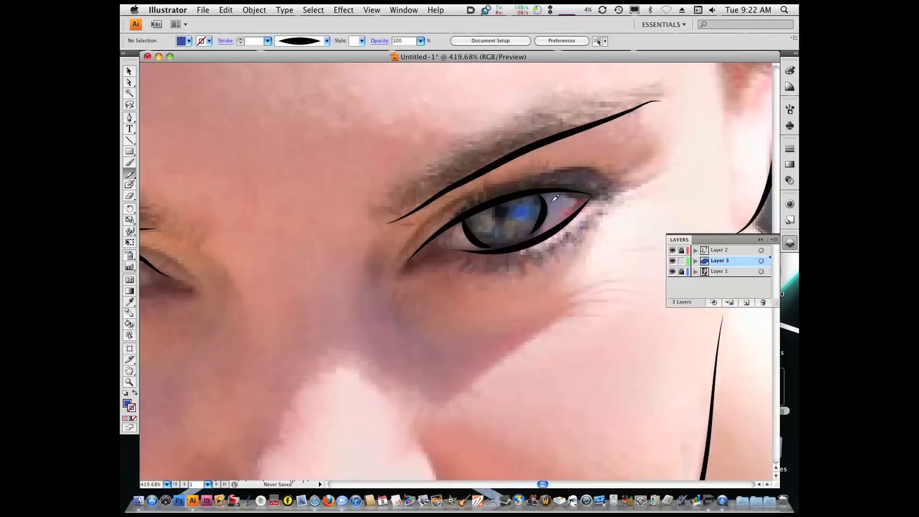
Step: Sample a duller blue and draw a larger filled Pencil shape, about 0.11 by 0.10 in, around the iris highlight
{"action": "left_click", "coordinate": [132, 176]}
{"action": "left_click", "coordinate": [129, 175]}
{"action": "left_click", "coordinate": [129, 302]}
{"action": "left_click", "coordinate": [129, 173]}
{"action": "mouse_move", "coordinate": [519, 204]}
{"action": "left_mouse_down"}
{"action": "mouse_move", "coordinate": [511, 214]}
{"action": "mouse_move", "coordinate": [521, 218]}
{"action": "mouse_move", "coordinate": [522, 202]}
{"action": "left_mouse_up"}
Step: Send the larger dull-blue shape to the back so it sits behind the bright blue highlight
{"action": "left_click", "coordinate": [525, 217], "text": "super"}
{"action": "key", "text": "super"}
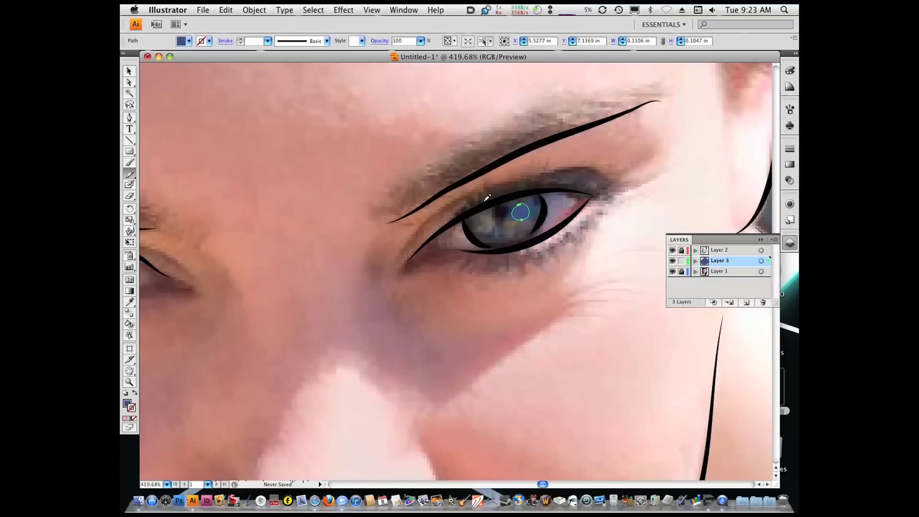
{"action": "key", "text": "super"}
{"action": "left_click", "coordinate": [264, 12]}
{"action": "mouse_move", "coordinate": [267, 36]}
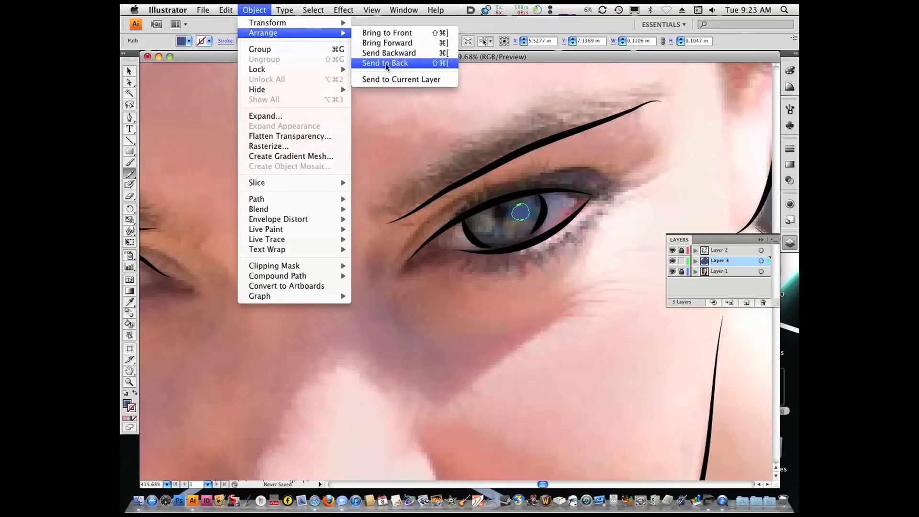
{"action": "left_click", "coordinate": [437, 68]}
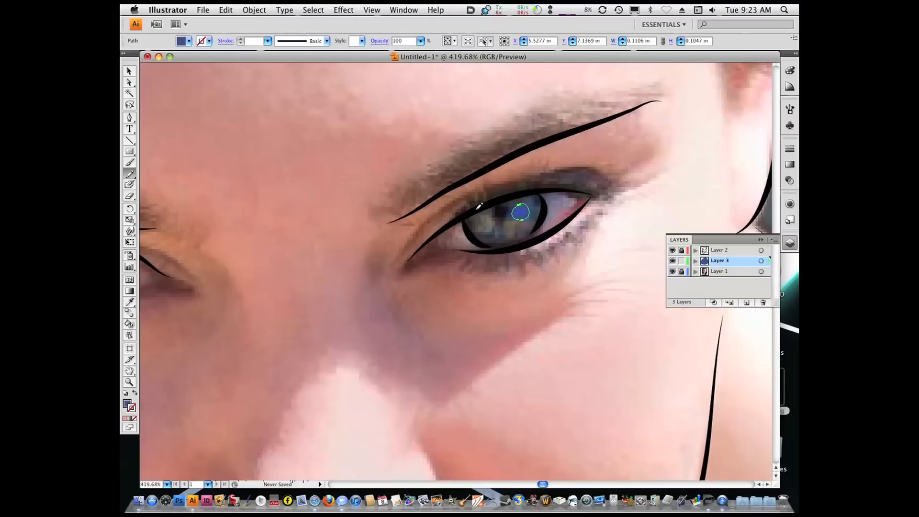
{"action": "left_click", "coordinate": [524, 295], "text": "super"}
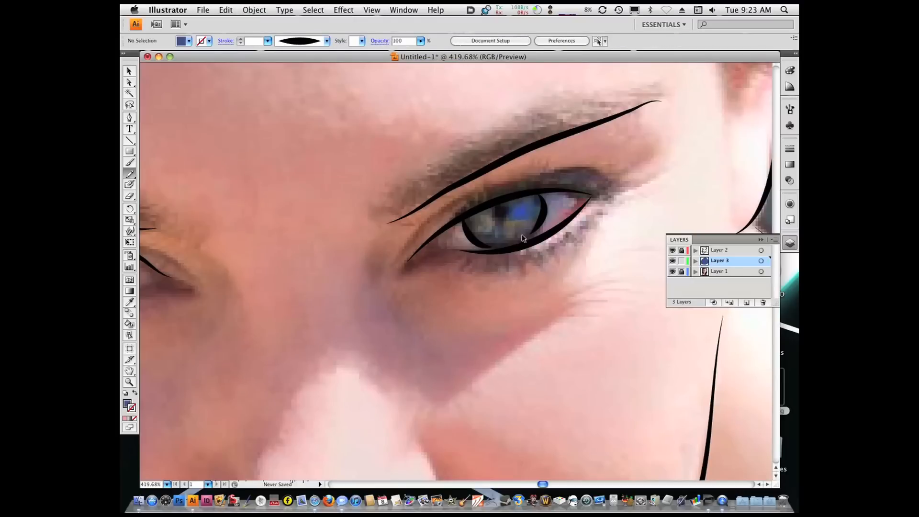
Step: Hide the Layer 1 photo and redraw the notched upper edge of the outer blue shape with the Pencil tool
{"action": "left_click_drag", "start_coordinate": [503, 193], "coordinate": [539, 248]}
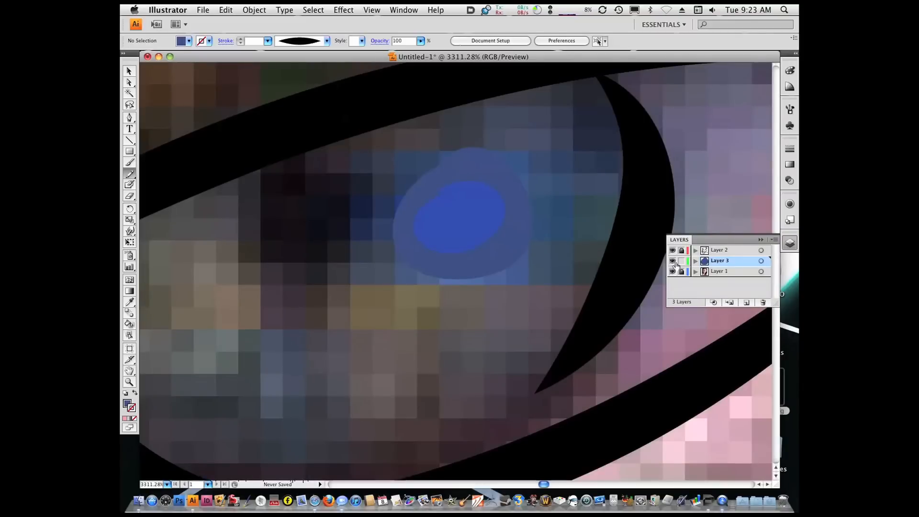
{"action": "left_click", "coordinate": [672, 250]}
{"action": "left_click", "coordinate": [673, 250]}
{"action": "left_click", "coordinate": [673, 272]}
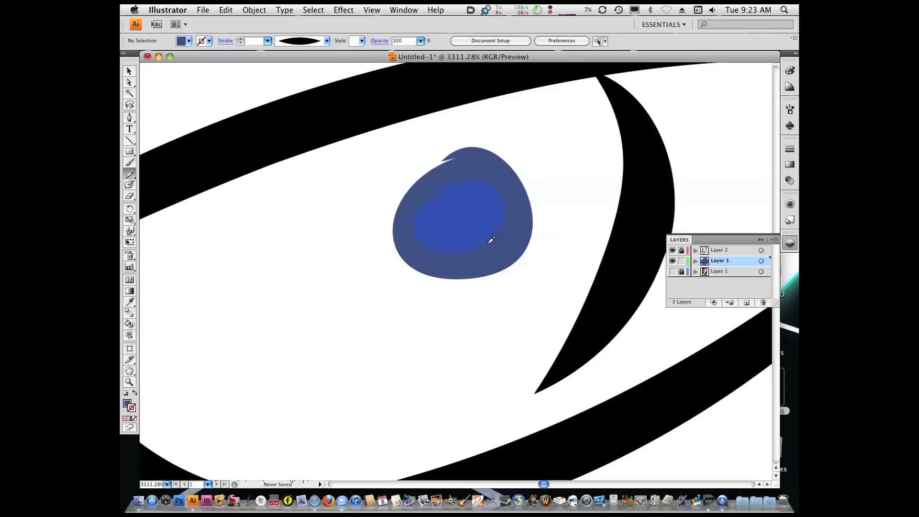
{"action": "left_click", "coordinate": [509, 250], "text": "super"}
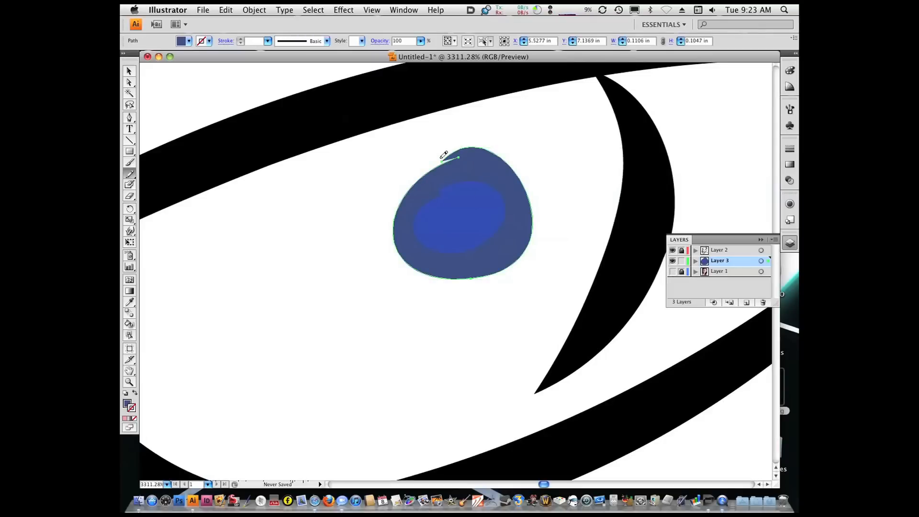
{"action": "left_click_drag", "start_coordinate": [445, 158], "coordinate": [421, 179]}
Step: Close the gap in the inner bright blue shape's outline with the Pencil tool and deselect it
{"action": "left_click", "coordinate": [467, 204], "text": "super"}
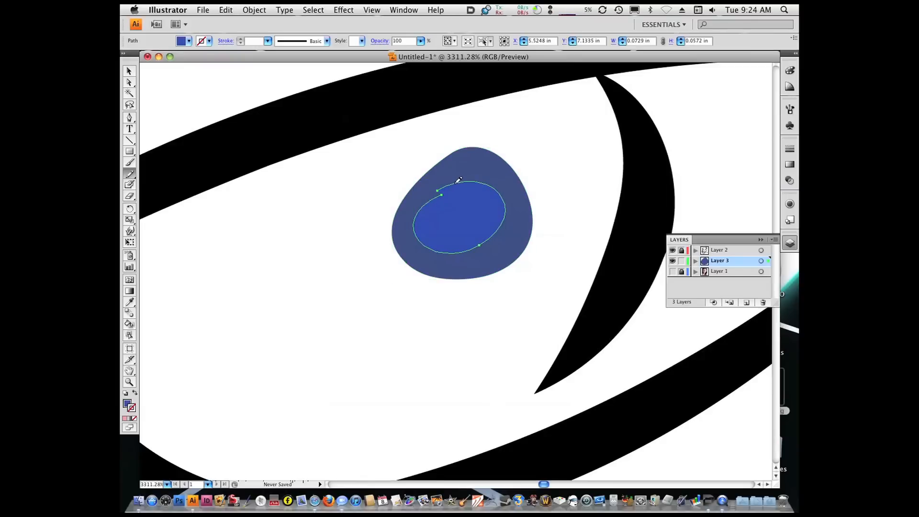
{"action": "left_click_drag", "start_coordinate": [424, 205], "coordinate": [421, 208]}
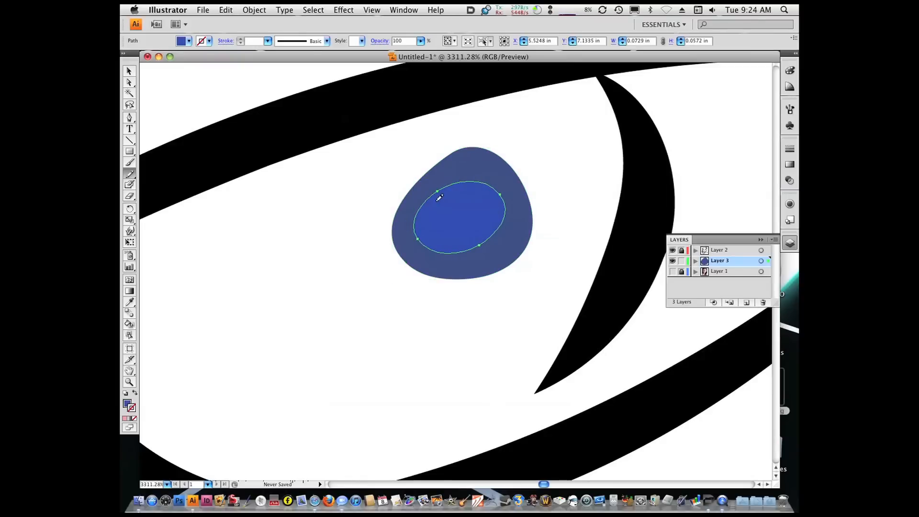
{"action": "left_click", "coordinate": [331, 252], "text": "super"}
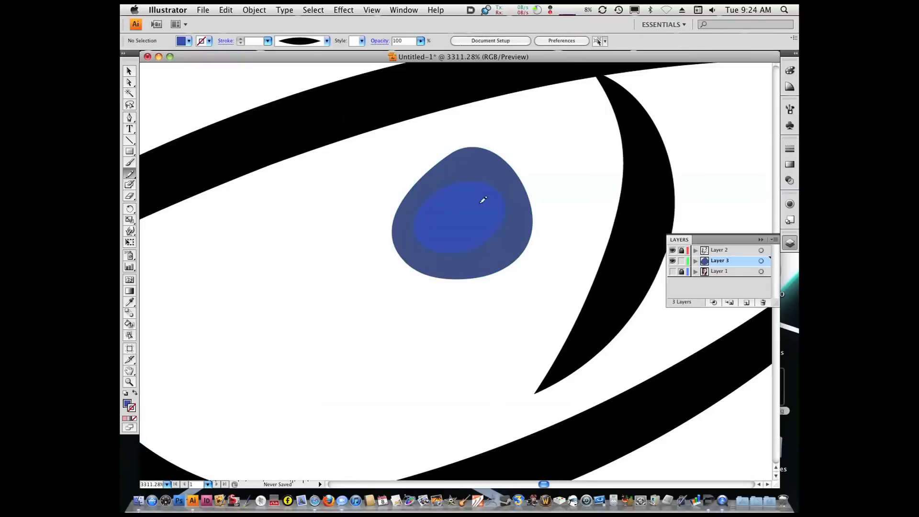
Step: Show the Layer 1 photo again behind the whole eye at 800% zoom
{"action": "left_click", "coordinate": [435, 229], "text": "alt+super"}
{"action": "left_click", "coordinate": [432, 258], "text": "alt+super"}
{"action": "left_click", "coordinate": [434, 281], "text": "alt+super"}
{"action": "left_click", "coordinate": [435, 281], "text": "alt+super"}
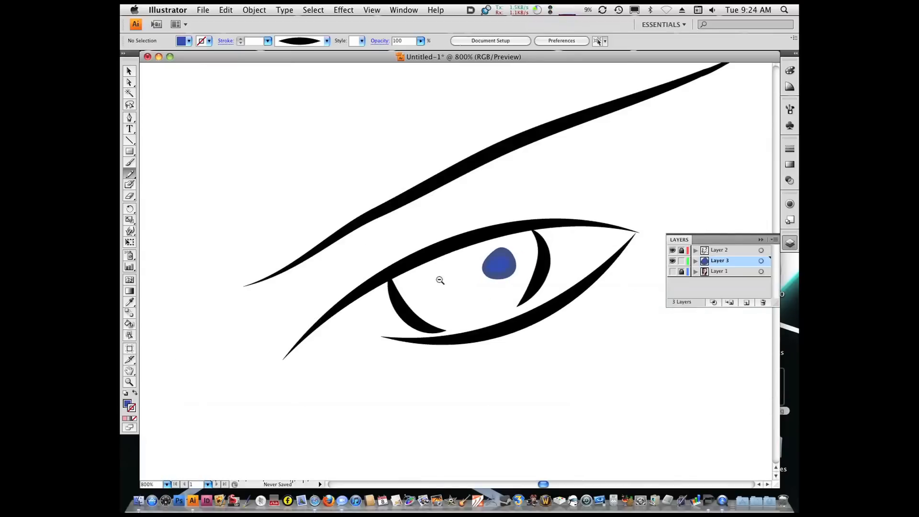
{"action": "left_click", "coordinate": [673, 272]}
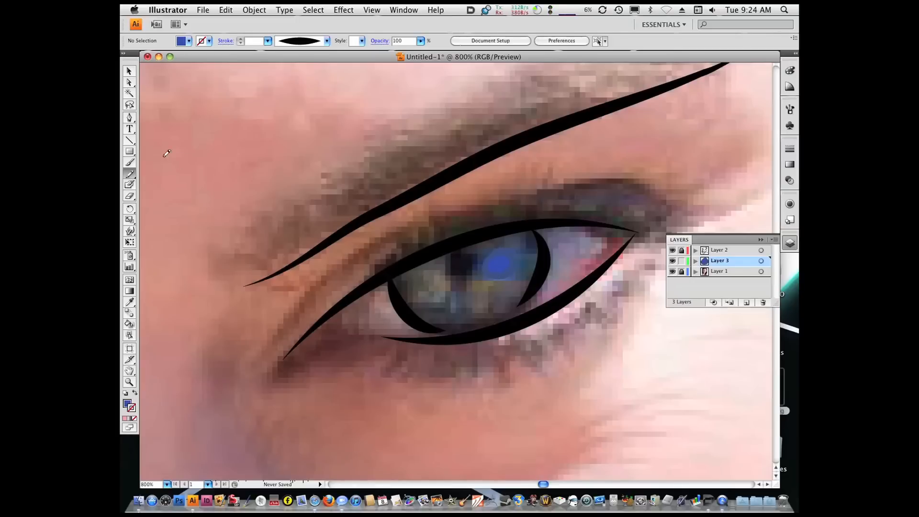
Step: Sample another blue beside the iris highlight, draw a filled Pencil shape around the existing ones, and send it to the back
{"action": "left_click", "coordinate": [129, 302]}
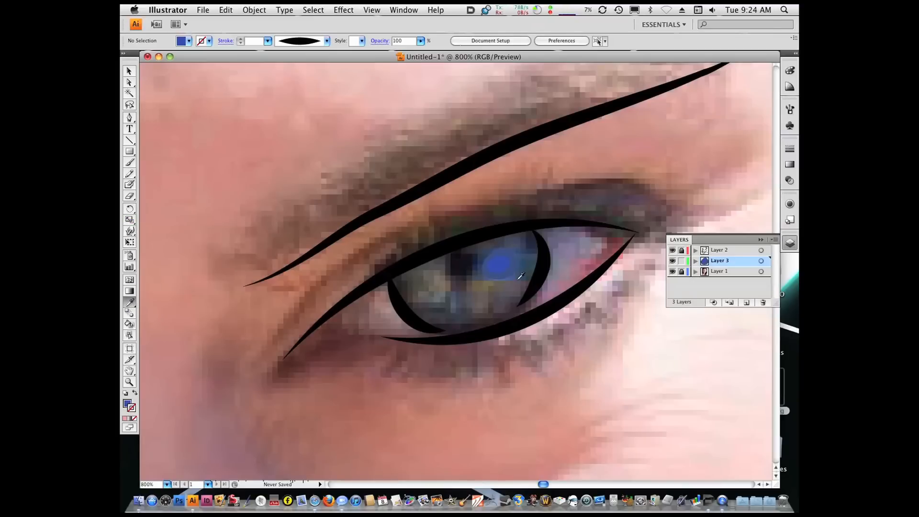
{"action": "left_click_drag", "start_coordinate": [453, 230], "coordinate": [545, 329]}
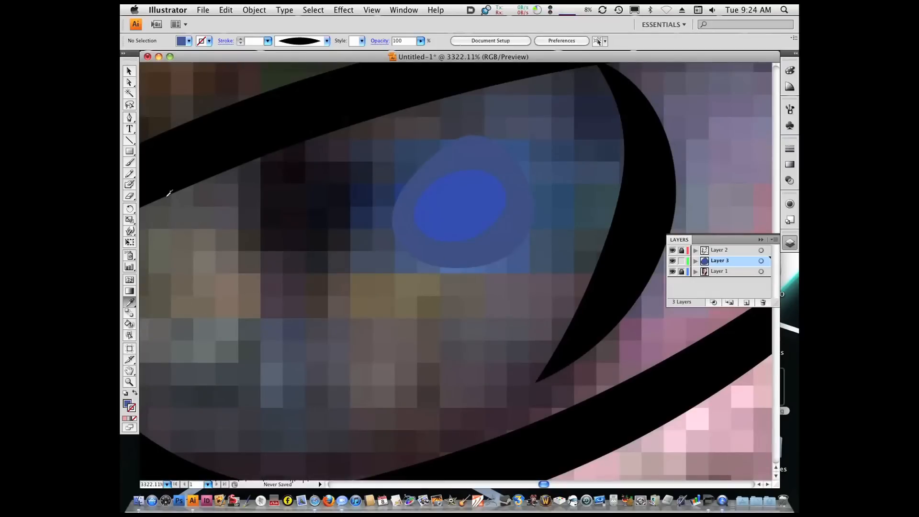
{"action": "left_click", "coordinate": [130, 173]}
{"action": "mouse_move", "coordinate": [401, 244]}
{"action": "left_mouse_down"}
{"action": "mouse_move", "coordinate": [431, 269]}
{"action": "mouse_move", "coordinate": [476, 274]}
{"action": "mouse_move", "coordinate": [508, 265]}
{"action": "mouse_move", "coordinate": [528, 239]}
{"action": "mouse_move", "coordinate": [520, 230]}
{"action": "mouse_move", "coordinate": [442, 247]}
{"action": "mouse_move", "coordinate": [401, 243]}
{"action": "left_mouse_up"}
{"action": "key", "text": "super+shift+["}
{"action": "left_click", "coordinate": [549, 205], "text": "super"}
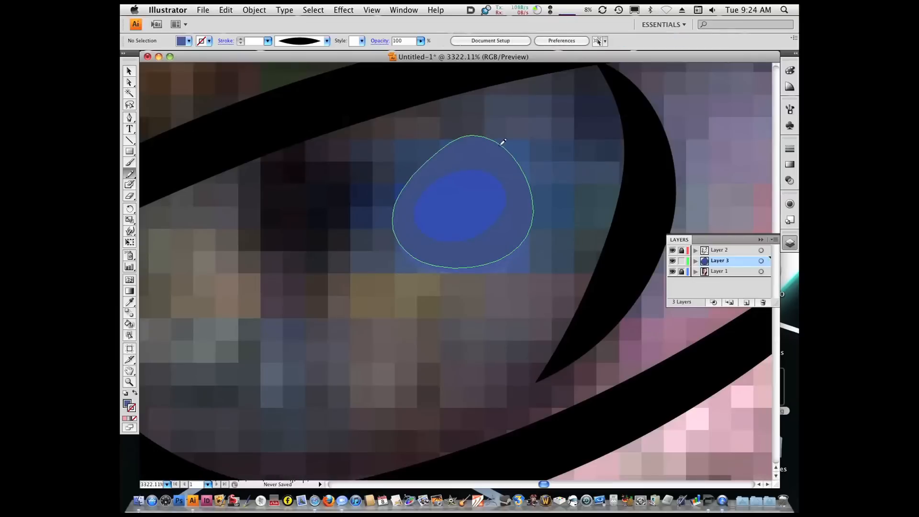
Step: Sample the near-black of the pupil and draw a round filled pupil shape over it with the Pencil tool
{"action": "left_click", "coordinate": [414, 214], "text": "alt+super"}
{"action": "left_click", "coordinate": [416, 234], "text": "alt+super"}
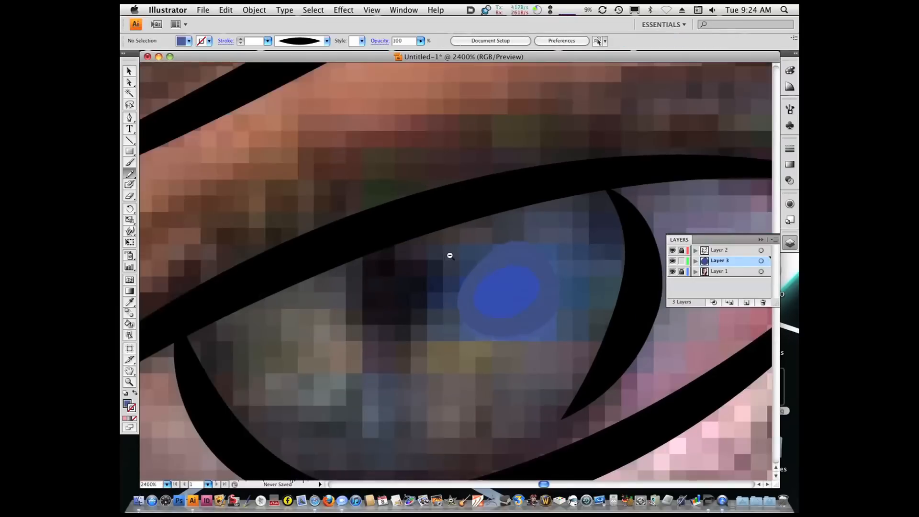
{"action": "left_click", "coordinate": [449, 255], "text": "alt+super"}
{"action": "left_click", "coordinate": [448, 274], "text": "alt+super"}
{"action": "left_click_drag", "start_coordinate": [445, 269], "coordinate": [421, 185]}
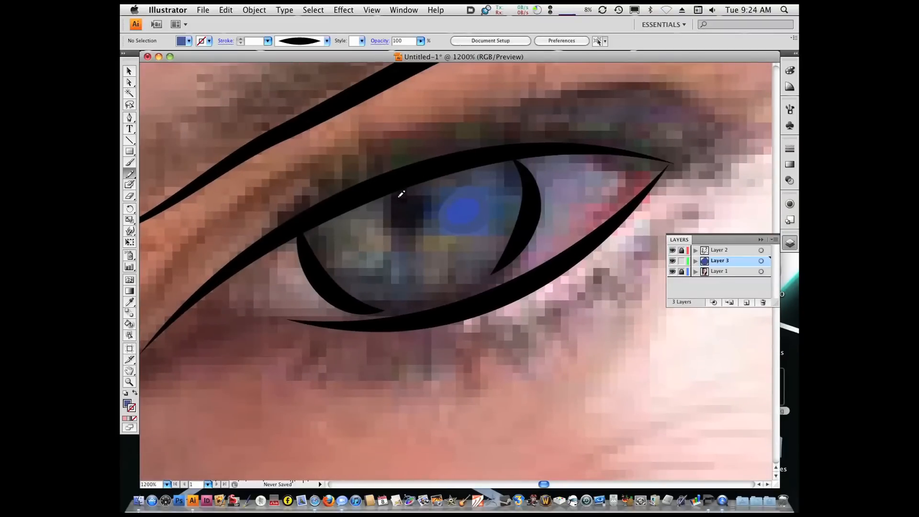
{"action": "key", "text": "i"}
{"action": "left_click", "coordinate": [406, 213]}
{"action": "key", "text": "n"}
{"action": "mouse_move", "coordinate": [391, 192]}
{"action": "left_mouse_down"}
{"action": "mouse_move", "coordinate": [385, 222]}
{"action": "mouse_move", "coordinate": [399, 237]}
{"action": "mouse_move", "coordinate": [416, 237]}
{"action": "mouse_move", "coordinate": [431, 210]}
{"action": "mouse_move", "coordinate": [400, 184]}
{"action": "left_mouse_up"}
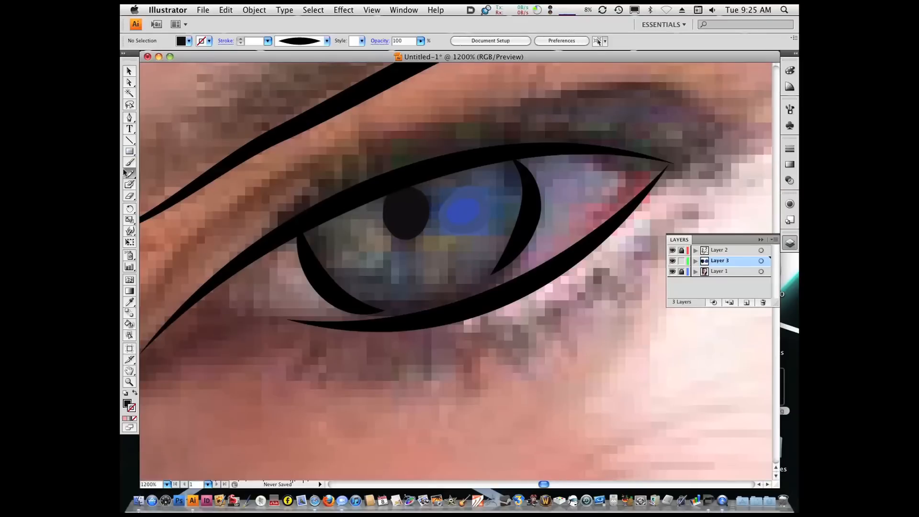
Step: Sample the yellow-brown patch between the pupil and the blue highlight and draw a small filled Pencil shape over it
{"action": "key", "text": "i"}
{"action": "left_click", "coordinate": [448, 238]}
{"action": "key", "text": "n"}
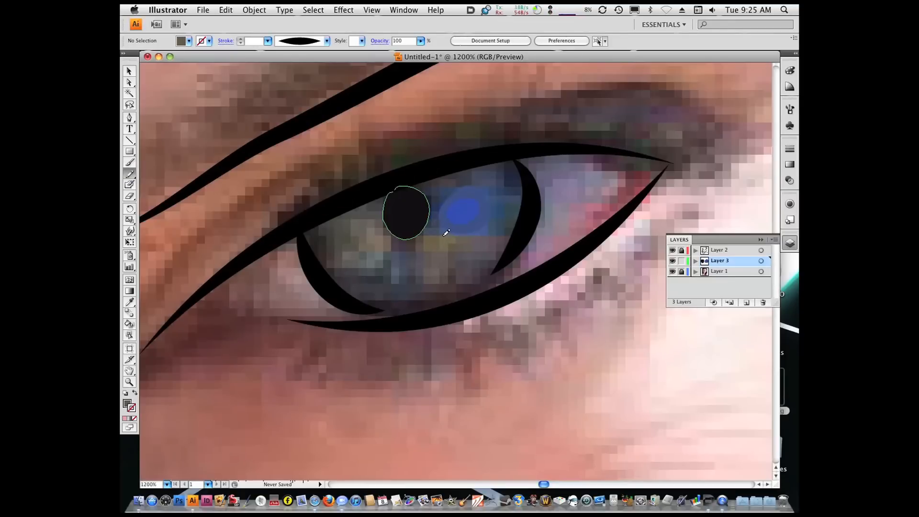
{"action": "mouse_move", "coordinate": [434, 235]}
{"action": "left_mouse_down"}
{"action": "mouse_move", "coordinate": [443, 252]}
{"action": "mouse_move", "coordinate": [455, 244]}
{"action": "left_mouse_up"}
{"action": "key", "text": "i"}
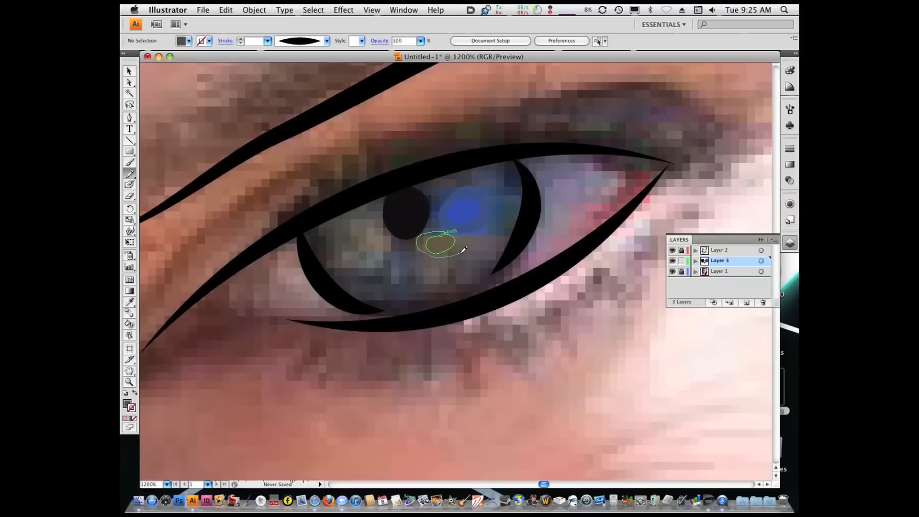
Step: Draw a larger filled grey-brown Pencil shape around the small yellow-brown patch and send it to the back
{"action": "left_click_drag", "start_coordinate": [465, 230], "coordinate": [449, 235]}
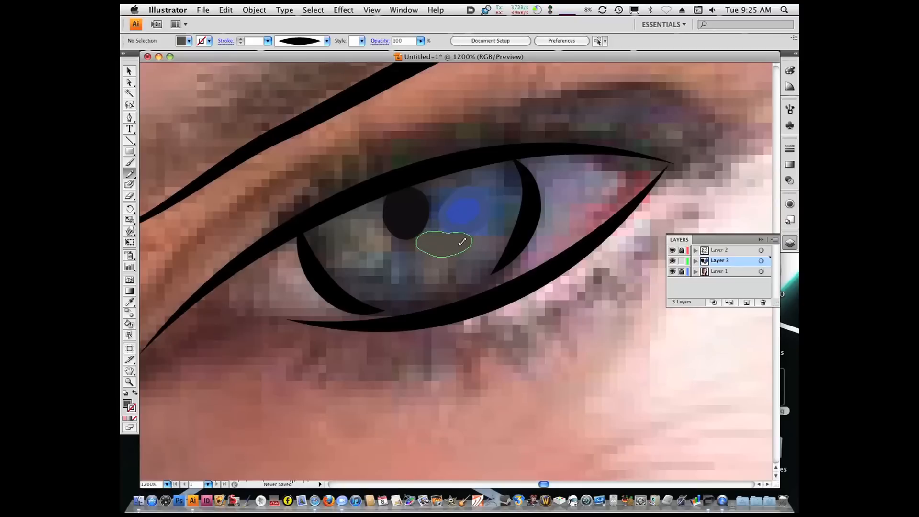
{"action": "left_click", "coordinate": [457, 247], "text": "super"}
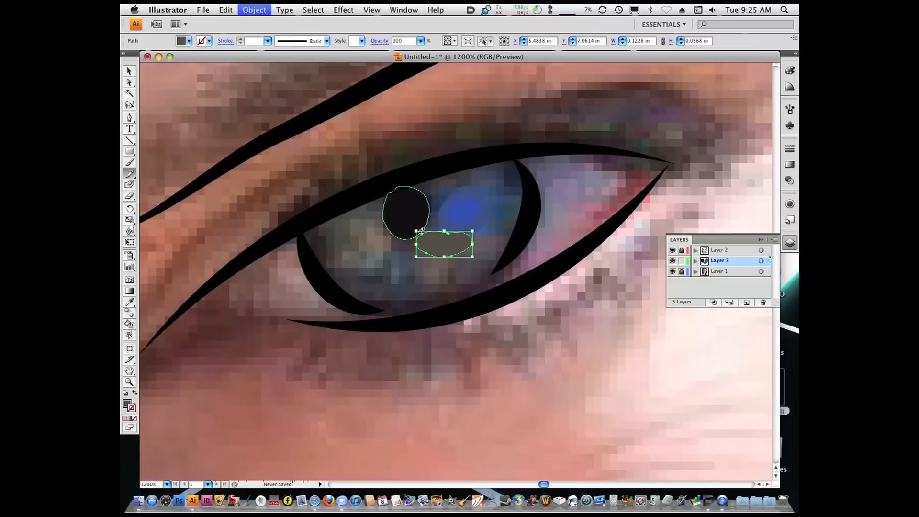
{"action": "left_click", "coordinate": [487, 250], "text": "super"}
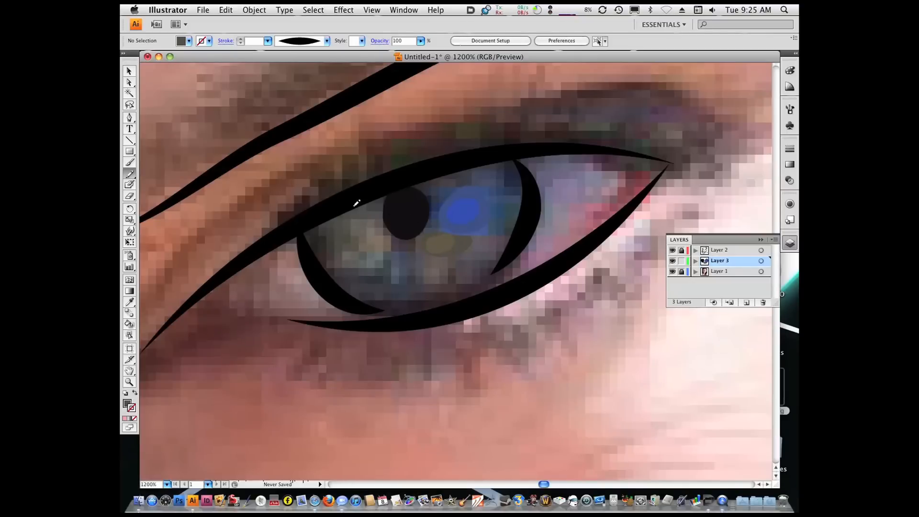
Step: Draw filled Pencil shapes over the brownish areas of the iris beside and below the yellow-brown patch
{"action": "left_click_drag", "start_coordinate": [470, 235], "coordinate": [457, 236]}
{"action": "key", "text": "super+shift+a"}
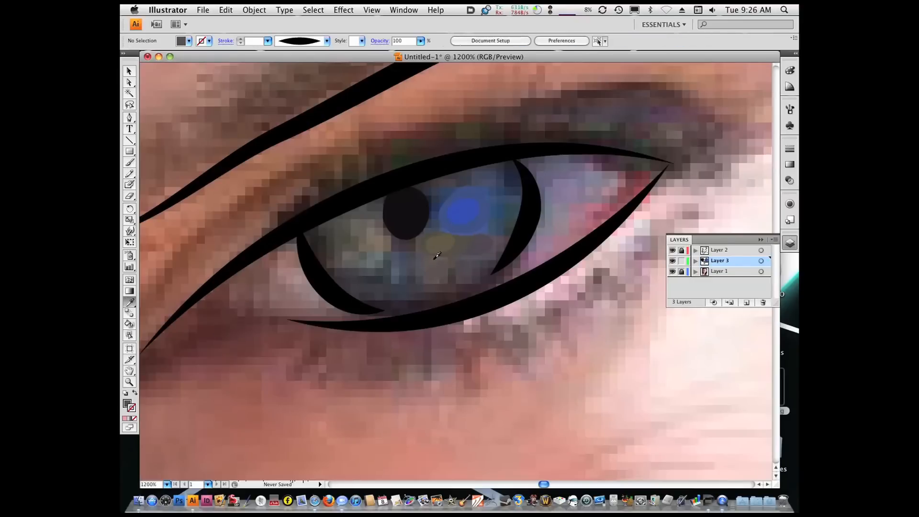
{"action": "left_click_drag", "start_coordinate": [457, 267], "coordinate": [436, 256]}
{"action": "key", "text": "super+shift+a"}
Step: Sample the dark blue between the pupil and the blue highlight and draw a filled Pencil shape over it
{"action": "key", "text": "i"}
{"action": "left_click", "coordinate": [434, 199]}
{"action": "key", "text": "n"}
{"action": "mouse_move", "coordinate": [444, 206]}
{"action": "left_mouse_down"}
{"action": "mouse_move", "coordinate": [465, 186]}
{"action": "mouse_move", "coordinate": [440, 204]}
{"action": "mouse_move", "coordinate": [445, 195]}
{"action": "left_mouse_up"}
{"action": "key", "text": "super+shift+a"}
{"action": "key", "text": "i"}
{"action": "left_click", "coordinate": [436, 200]}
{"action": "key", "text": "n"}
{"action": "key", "text": "super+z"}
{"action": "key", "text": "super+z"}
Step: Sample the dark slate tone beside the pupil's lower edge and fill that gap with a Pencil shape
{"action": "key", "text": "i"}
{"action": "left_click", "coordinate": [435, 223]}
{"action": "key", "text": "n"}
{"action": "left_click_drag", "start_coordinate": [420, 225], "coordinate": [423, 223]}
{"action": "key", "text": "super+shift+a"}
Step: Draw a filled Pencil shape at the pupil's outer edge, away from the blue highlight, and send it to the back
{"action": "key", "text": "i"}
{"action": "left_click_drag", "start_coordinate": [325, 233], "coordinate": [386, 220]}
{"action": "key", "text": "super+shift+["}
{"action": "key", "text": "super+shift+a"}
Step: Sample the iris tones diagonally below the pupil's outer edge and draw a filled Pencil shape over them
{"action": "key", "text": "i"}
{"action": "left_click", "coordinate": [383, 236]}
{"action": "key", "text": "n"}
{"action": "key", "text": "i"}
{"action": "left_click", "coordinate": [389, 241]}
{"action": "key", "text": "n"}
{"action": "left_click_drag", "start_coordinate": [394, 245], "coordinate": [364, 236]}
{"action": "key", "text": "super+shift+a"}
Step: Sample the dark tone directly under the pupil and draw a filled Pencil shape along the pupil's lower edge
{"action": "key", "text": "i"}
{"action": "left_click", "coordinate": [355, 208], "text": "super"}
{"action": "key", "text": "super+shift+a"}
{"action": "key", "text": "i"}
{"action": "key", "text": "n"}
{"action": "mouse_move", "coordinate": [373, 228]}
{"action": "left_mouse_down"}
{"action": "mouse_move", "coordinate": [377, 214]}
{"action": "mouse_move", "coordinate": [401, 249]}
{"action": "mouse_move", "coordinate": [386, 228]}
{"action": "mouse_move", "coordinate": [409, 245]}
{"action": "left_mouse_up"}
{"action": "key", "text": "super+shift+a"}
Step: Sample two more dark tones just below the pupil and draw a filled Pencil shape for each
{"action": "key", "text": "i"}
{"action": "left_click", "coordinate": [398, 242]}
{"action": "key", "text": "n"}
{"action": "key", "text": "super+shift+a"}
{"action": "key", "text": "i"}
{"action": "left_click", "coordinate": [412, 238]}
{"action": "key", "text": "n"}
{"action": "key", "text": "super+shift+a"}
Step: Sample the tone between the pupil and the lower brown patch and draw a small filled Pencil shape over it
{"action": "left_click", "coordinate": [391, 261], "text": "super"}
{"action": "key", "text": "super+shift+a"}
{"action": "key", "text": "i"}
{"action": "left_click", "coordinate": [414, 252]}
{"action": "key", "text": "n"}
{"action": "left_click_drag", "start_coordinate": [406, 253], "coordinate": [402, 248]}
{"action": "key", "text": "super+shift+a"}
Step: Check the fills with Layer 1 hidden and shown again, sample the blue above the highlight, and draw a filled Pencil shape there
{"action": "left_click", "coordinate": [673, 271]}
{"action": "left_click", "coordinate": [673, 271]}
{"action": "key", "text": "i"}
{"action": "left_click", "coordinate": [439, 181]}
{"action": "key", "text": "n"}
{"action": "mouse_move", "coordinate": [453, 192]}
{"action": "left_mouse_down"}
{"action": "mouse_move", "coordinate": [503, 180]}
{"action": "mouse_move", "coordinate": [463, 185]}
{"action": "mouse_move", "coordinate": [490, 172]}
{"action": "mouse_move", "coordinate": [495, 157]}
{"action": "mouse_move", "coordinate": [506, 207]}
{"action": "mouse_move", "coordinate": [485, 185]}
{"action": "left_mouse_up"}
{"action": "key", "text": "super+shift+a"}
Step: Sample three more dark blues along the iris's upper edge toward the curved outline and draw a filled Pencil shape for each
{"action": "key", "text": "i"}
{"action": "left_click", "coordinate": [488, 179]}
{"action": "key", "text": "n"}
{"action": "key", "text": "super+shift+a"}
{"action": "key", "text": "i"}
{"action": "left_click", "coordinate": [498, 175]}
{"action": "key", "text": "n"}
{"action": "key", "text": "super+shift+a"}
{"action": "key", "text": "i"}
{"action": "left_click", "coordinate": [505, 185]}
{"action": "key", "text": "n"}
{"action": "key", "text": "super+shift+a"}
Step: Compare the fills with Layer 1 hidden and shown, and draw a filled grey-blue Pencil shape between the pupil, blue highlight and yellow-brown patch
{"action": "left_click", "coordinate": [673, 272]}
{"action": "left_click", "coordinate": [673, 271]}
{"action": "left_click", "coordinate": [457, 232], "text": "super"}
{"action": "key", "text": "super+shift+a"}
{"action": "left_click_drag", "start_coordinate": [388, 194], "coordinate": [507, 273]}
{"action": "key", "text": "i"}
{"action": "key", "text": "n"}
{"action": "left_click_drag", "start_coordinate": [431, 215], "coordinate": [428, 218]}
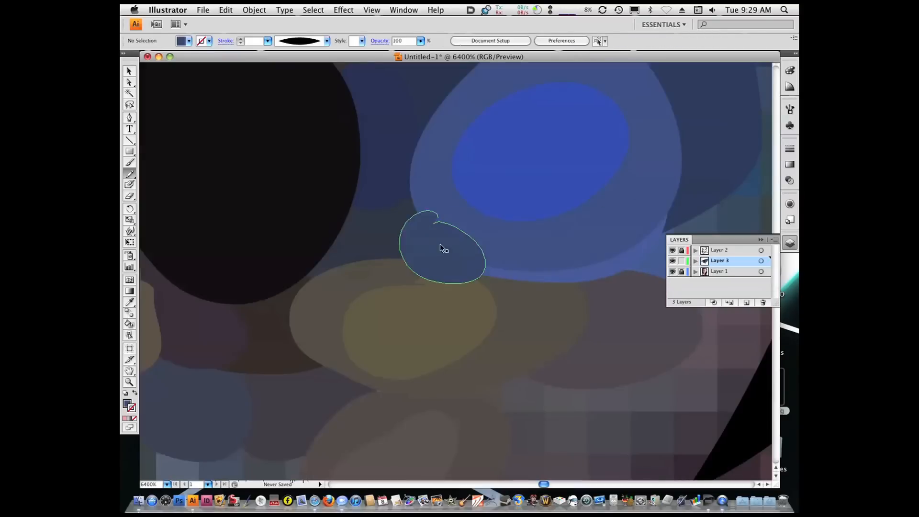
Step: Draw a rounded, filled dark navy Pencil shape in the iris's upper corner, overlapping the curved outline beyond the blue highlight
{"action": "key", "text": "super+minus"}
{"action": "key", "text": "super+minus"}
{"action": "key", "text": "super+minus"}
{"action": "key", "text": "super+minus"}
{"action": "left_click_drag", "start_coordinate": [409, 174], "coordinate": [423, 266]}
{"action": "key", "text": "super+shift+a"}
{"action": "left_click_drag", "start_coordinate": [510, 327], "coordinate": [433, 238]}
{"action": "left_click_drag", "start_coordinate": [478, 201], "coordinate": [462, 213]}
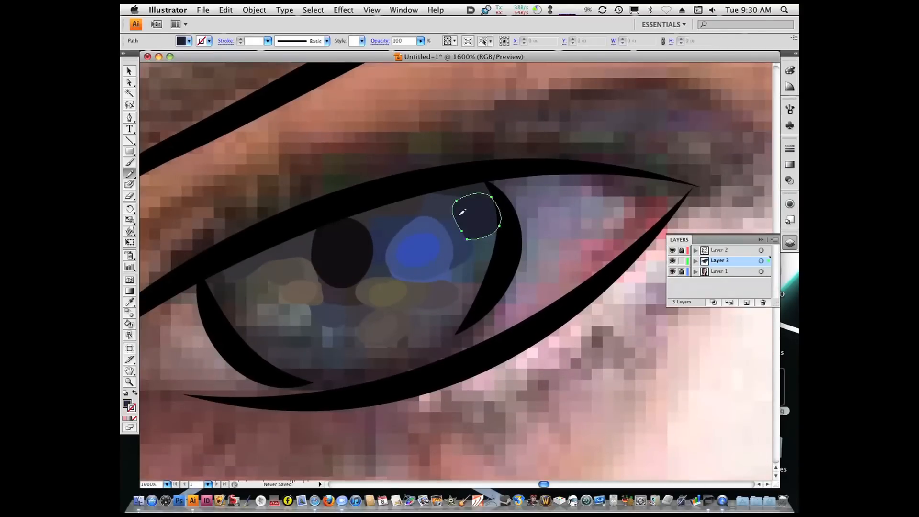
Step: Send the navy shape to the back and draw a filled Pencil shape in the colour sampled just below it, beside the curved outline
{"action": "key", "text": "super+shift+["}
{"action": "key", "text": "super+shift+a"}
{"action": "key", "text": "i"}
{"action": "left_click", "coordinate": [486, 253]}
{"action": "key", "text": "n"}
{"action": "left_click_drag", "start_coordinate": [470, 251], "coordinate": [468, 242]}
{"action": "key", "text": "super+shift+["}
{"action": "key", "text": "super+shift+a"}
Step: Sample two dark tones farther down the curved outline, draw a filled Pencil shape for each, and send them to the back
{"action": "key", "text": "i"}
{"action": "left_click", "coordinate": [468, 281]}
{"action": "key", "text": "n"}
{"action": "key", "text": "super+shift+["}
{"action": "mouse_move", "coordinate": [468, 277]}
{"action": "left_mouse_down"}
{"action": "mouse_move", "coordinate": [436, 258]}
{"action": "mouse_move", "coordinate": [482, 266]}
{"action": "left_mouse_up"}
{"action": "key", "text": "super+shift+a"}
{"action": "key", "text": "i"}
{"action": "left_click", "coordinate": [481, 271]}
{"action": "key", "text": "n"}
{"action": "key", "text": "super+shift+["}
{"action": "key", "text": "super+shift+a"}
Step: Sample the tones around the lower edge of the brown patch, draw filled Pencil shapes there, and send them to the back
{"action": "key", "text": "i"}
{"action": "left_click", "coordinate": [300, 306]}
{"action": "mouse_move", "coordinate": [302, 303]}
{"action": "left_mouse_down"}
{"action": "mouse_move", "coordinate": [290, 309]}
{"action": "mouse_move", "coordinate": [307, 298]}
{"action": "mouse_move", "coordinate": [278, 283]}
{"action": "mouse_move", "coordinate": [252, 295]}
{"action": "left_mouse_up"}
{"action": "key", "text": "i"}
{"action": "left_click", "coordinate": [283, 310]}
{"action": "key", "text": "n"}
{"action": "key", "text": "super+shift+["}
{"action": "key", "text": "super+shift+a"}
Step: Sample the olive-brown area above the brown patch and fill the iris side facing the inner eye corner with Pencil shapes sent to the back
{"action": "key", "text": "super+shift+a"}
{"action": "key", "text": "i"}
{"action": "left_click", "coordinate": [266, 278]}
{"action": "key", "text": "n"}
{"action": "key", "text": "super+shift+a"}
{"action": "key", "text": "i"}
{"action": "left_click_drag", "start_coordinate": [216, 251], "coordinate": [378, 364]}
{"action": "key", "text": "n"}
{"action": "mouse_move", "coordinate": [364, 204]}
{"action": "left_mouse_down"}
{"action": "mouse_move", "coordinate": [287, 254]}
{"action": "mouse_move", "coordinate": [297, 197]}
{"action": "left_mouse_up"}
{"action": "key", "text": "super+shift+["}
{"action": "key", "text": "super+shift+a"}
Step: Draw another filled shape on the iris's inner side and one in a newly sampled tone, sending both to the back
{"action": "key", "text": "super+minus"}
{"action": "key", "text": "super+minus"}
{"action": "mouse_move", "coordinate": [381, 300]}
{"action": "left_mouse_down"}
{"action": "mouse_move", "coordinate": [335, 281]}
{"action": "mouse_move", "coordinate": [259, 307]}
{"action": "mouse_move", "coordinate": [302, 306]}
{"action": "left_mouse_up"}
{"action": "key", "text": "super+shift+["}
{"action": "key", "text": "super+shift+a"}
{"action": "key", "text": "i"}
{"action": "left_click", "coordinate": [315, 265]}
{"action": "key", "text": "n"}
{"action": "mouse_move", "coordinate": [334, 256]}
{"action": "left_mouse_down"}
{"action": "mouse_move", "coordinate": [322, 250]}
{"action": "mouse_move", "coordinate": [335, 255]}
{"action": "left_mouse_up"}
{"action": "key", "text": "super+shift+["}
{"action": "key", "text": "super+shift+a"}
Step: Sample two further iris tones from the photo, draw filled Pencil shapes over those areas, and send them to the back
{"action": "left_click_drag", "start_coordinate": [406, 275], "coordinate": [355, 181]}
{"action": "key", "text": "i"}
{"action": "left_click", "coordinate": [323, 228]}
{"action": "key", "text": "n"}
{"action": "left_click_drag", "start_coordinate": [323, 229], "coordinate": [320, 256]}
{"action": "left_click_drag", "start_coordinate": [269, 228], "coordinate": [303, 231]}
{"action": "key", "text": "super+shift+["}
{"action": "key", "text": "super+shift+a"}
{"action": "key", "text": "i"}
{"action": "left_click_drag", "start_coordinate": [394, 249], "coordinate": [397, 256]}
{"action": "key", "text": "super+shift+["}
{"action": "key", "text": "super+shift+a"}
Step: Compare the iris fills with Layer 1 hidden and shown, and add a filled Pencil shape behind the existing ones
{"action": "key", "text": "super+minus"}
{"action": "key", "text": "super+minus"}
{"action": "key", "text": "super+minus"}
{"action": "key", "text": "super+minus"}
{"action": "left_click", "coordinate": [672, 271]}
{"action": "left_click", "coordinate": [672, 271]}
{"action": "left_click_drag", "start_coordinate": [540, 198], "coordinate": [384, 301]}
{"action": "left_click_drag", "start_coordinate": [338, 251], "coordinate": [312, 263]}
{"action": "key", "text": "n"}
{"action": "left_click_drag", "start_coordinate": [284, 206], "coordinate": [298, 188]}
{"action": "key", "text": "super+shift+["}
{"action": "key", "text": "super+shift+a"}
Step: Sample a neighbouring iris tone, draw two filled Pencil shapes in it, and send each to the back
{"action": "key", "text": "i"}
{"action": "left_click", "coordinate": [282, 234]}
{"action": "key", "text": "n"}
{"action": "left_click_drag", "start_coordinate": [291, 238], "coordinate": [282, 198]}
{"action": "key", "text": "super+shift+["}
{"action": "key", "text": "super+shift+a"}
{"action": "left_click_drag", "start_coordinate": [287, 262], "coordinate": [275, 225]}
{"action": "key", "text": "super+shift+["}
Step: Fill the adjoining uncovered iris areas with Pencil shapes in two separately sampled tones, each sent to the back
{"action": "key", "text": "super+shift+a"}
{"action": "key", "text": "i"}
{"action": "mouse_move", "coordinate": [334, 284]}
{"action": "left_mouse_down"}
{"action": "mouse_move", "coordinate": [287, 235]}
{"action": "mouse_move", "coordinate": [292, 297]}
{"action": "mouse_move", "coordinate": [288, 253]}
{"action": "left_mouse_up"}
{"action": "key", "text": "super+shift+["}
{"action": "key", "text": "super+shift+a"}
{"action": "key", "text": "i"}
{"action": "left_click", "coordinate": [312, 289]}
{"action": "key", "text": "n"}
{"action": "key", "text": "super+shift+["}
{"action": "key", "text": "super+shift+a"}
Step: Sample one more tone from the photo, draw a closed filled Pencil shape over that spot, and send it to the back
{"action": "key", "text": "i"}
{"action": "left_click", "coordinate": [350, 308]}
{"action": "key", "text": "n"}
{"action": "mouse_move", "coordinate": [363, 270]}
{"action": "left_mouse_down"}
{"action": "mouse_move", "coordinate": [359, 340]}
{"action": "mouse_move", "coordinate": [350, 275]}
{"action": "left_mouse_up"}
{"action": "key", "text": "super+shift+["}
{"action": "key", "text": "super+shift+a"}
{"action": "scroll", "coordinate": [416, 232], "scroll_direction": "down", "scroll_amount": 19}
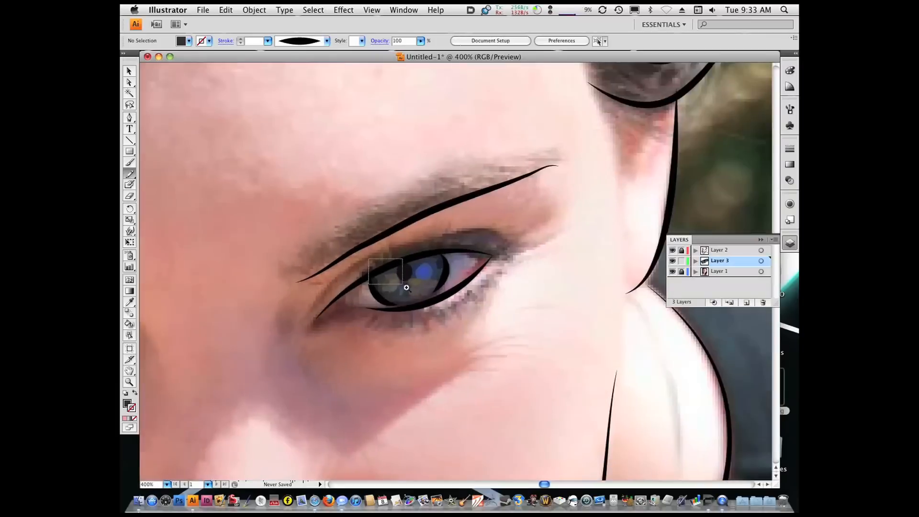
Step: Return to the iris close-up and draw two filled Pencil shapes in separately sampled tones over the remaining gaps
{"action": "scroll", "coordinate": [406, 283], "scroll_direction": "up", "scroll_amount": 18}
{"action": "key", "text": "i"}
{"action": "left_click_drag", "start_coordinate": [387, 333], "coordinate": [341, 308]}
{"action": "key", "text": "super+shift+["}
{"action": "key", "text": "super+shift+a"}
{"action": "key", "text": "i"}
{"action": "left_click", "coordinate": [306, 300]}
{"action": "key", "text": "n"}
{"action": "mouse_move", "coordinate": [286, 279]}
{"action": "left_mouse_down"}
{"action": "mouse_move", "coordinate": [312, 290]}
{"action": "mouse_move", "coordinate": [285, 276]}
{"action": "mouse_move", "coordinate": [344, 324]}
{"action": "left_mouse_up"}
{"action": "key", "text": "super+shift+a"}
Step: Draw a small closed Pencil shape in the next sampled iris tone and send it to the back
{"action": "key", "text": "i"}
{"action": "key", "text": "n"}
{"action": "left_click_drag", "start_coordinate": [408, 263], "coordinate": [408, 261]}
{"action": "key", "text": "super+shift+["}
{"action": "key", "text": "super+shift+a"}
Step: Draw a closed, filled Pencil shape next to the yellow-brown patch below the blue highlight and send it to the back
{"action": "key", "text": "super+minus"}
{"action": "key", "text": "super+minus"}
{"action": "key", "text": "super+minus"}
{"action": "key", "text": "super+minus"}
{"action": "left_click_drag", "start_coordinate": [473, 257], "coordinate": [384, 308]}
{"action": "key", "text": "i"}
{"action": "key", "text": "n"}
{"action": "mouse_move", "coordinate": [353, 336]}
{"action": "left_mouse_down"}
{"action": "mouse_move", "coordinate": [353, 347]}
{"action": "mouse_move", "coordinate": [353, 339]}
{"action": "left_mouse_up"}
{"action": "key", "text": "super+shift+["}
{"action": "key", "text": "super+shift+a"}
Step: Sample the tone between the yellow-brown patch and curved outline, draw filled Pencil shapes there and lower in the iris, and send them back
{"action": "key", "text": "i"}
{"action": "left_click", "coordinate": [405, 341]}
{"action": "key", "text": "n"}
{"action": "mouse_move", "coordinate": [409, 328]}
{"action": "left_mouse_down"}
{"action": "mouse_move", "coordinate": [402, 352]}
{"action": "mouse_move", "coordinate": [410, 322]}
{"action": "left_mouse_up"}
{"action": "key", "text": "super+shift+["}
{"action": "key", "text": "super+shift+a"}
{"action": "mouse_move", "coordinate": [347, 382]}
{"action": "left_mouse_down"}
{"action": "mouse_move", "coordinate": [373, 364]}
{"action": "mouse_move", "coordinate": [332, 376]}
{"action": "mouse_move", "coordinate": [346, 386]}
{"action": "left_mouse_up"}
{"action": "key", "text": "super+shift+["}
{"action": "key", "text": "super+shift+a"}
Step: Sample the dark lower iris for a filled Pencil shape, add another near the curved outline, and send both to the back
{"action": "key", "text": "i"}
{"action": "left_click", "coordinate": [312, 392]}
{"action": "key", "text": "n"}
{"action": "key", "text": "super+shift+["}
{"action": "key", "text": "super+shift+a"}
{"action": "key", "text": "i"}
{"action": "left_click_drag", "start_coordinate": [406, 334], "coordinate": [405, 337]}
{"action": "key", "text": "super+shift+["}
{"action": "key", "text": "super+shift+a"}
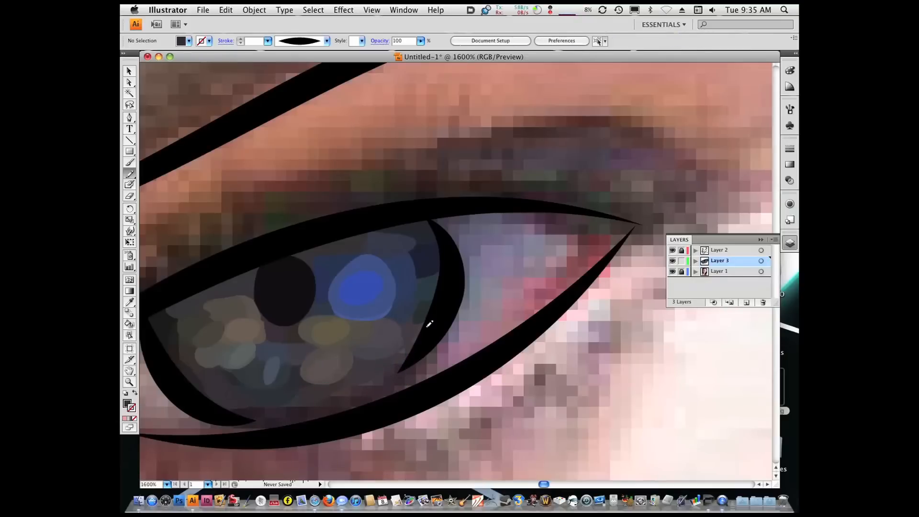
Step: Fill the iris's lower corner by the curved outline and its dark bottom edge with sampled-colour Pencil shapes sent to the back
{"action": "left_click_drag", "start_coordinate": [354, 372], "coordinate": [416, 335]}
{"action": "key", "text": "super+shift+["}
{"action": "key", "text": "super+shift+a"}
{"action": "key", "text": "i"}
{"action": "left_click", "coordinate": [288, 412]}
{"action": "key", "text": "n"}
{"action": "mouse_move", "coordinate": [218, 414]}
{"action": "left_mouse_down"}
{"action": "mouse_move", "coordinate": [301, 415]}
{"action": "mouse_move", "coordinate": [217, 411]}
{"action": "left_mouse_up"}
{"action": "left_click_drag", "start_coordinate": [322, 410], "coordinate": [315, 406]}
{"action": "key", "text": "super+shift+["}
{"action": "key", "text": "super+shift+a"}
Step: Draw a dark filled Pencil shape along the lower eyelid line toward the curved outline's tip and send it to the back
{"action": "key", "text": "i"}
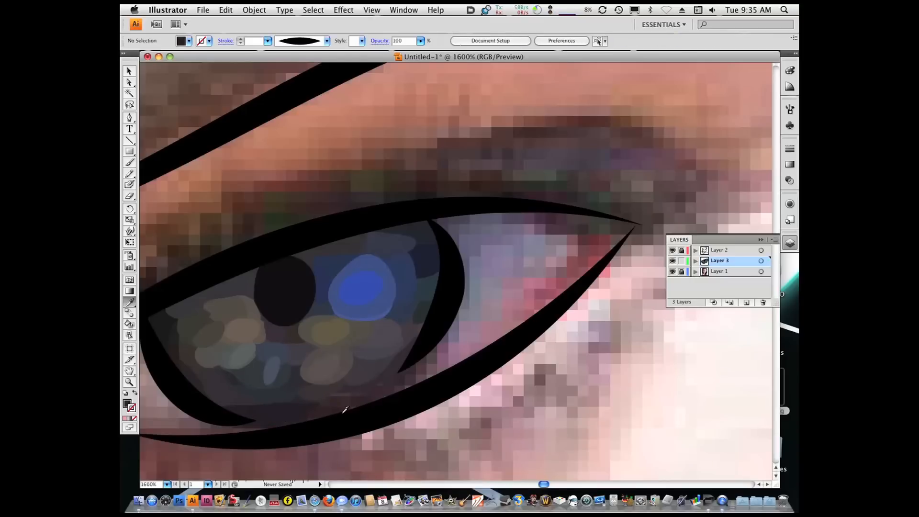
{"action": "left_click_drag", "start_coordinate": [392, 375], "coordinate": [314, 403]}
{"action": "key", "text": "super+shift+["}
{"action": "key", "text": "super+shift+a"}
Step: Hide Layer 1 to check the iris fills and line art of the whole eye without the photo
{"action": "key", "text": "super+minus"}
{"action": "key", "text": "super+minus"}
{"action": "key", "text": "super+minus"}
{"action": "left_click", "coordinate": [673, 271]}
{"action": "left_click_drag", "start_coordinate": [496, 254], "coordinate": [434, 316]}
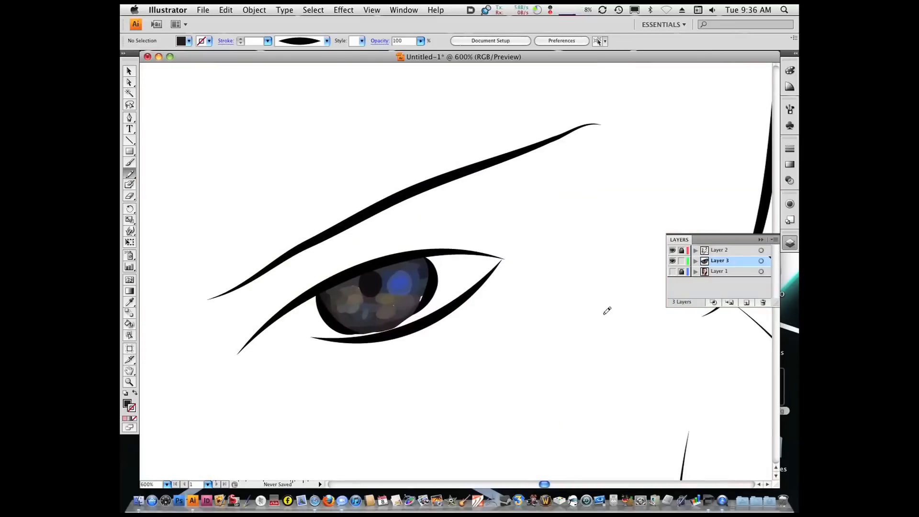
Step: Toggle the visibility of Layer 1 and examine the iris for remaining unfilled gaps between the colour shapes
{"action": "left_click", "coordinate": [672, 271]}
{"action": "left_click", "coordinate": [672, 271]}
{"action": "left_click_drag", "start_coordinate": [316, 252], "coordinate": [468, 323]}
{"action": "left_click", "coordinate": [673, 272]}
{"action": "left_click", "coordinate": [673, 271]}
{"action": "left_click", "coordinate": [672, 272]}
Step: Patch the gap along the pupil's lower-left edge with a sampled-colour Pencil shape and recheck the iris without the photo
{"action": "left_click_drag", "start_coordinate": [280, 190], "coordinate": [385, 320]}
{"action": "key", "text": "i"}
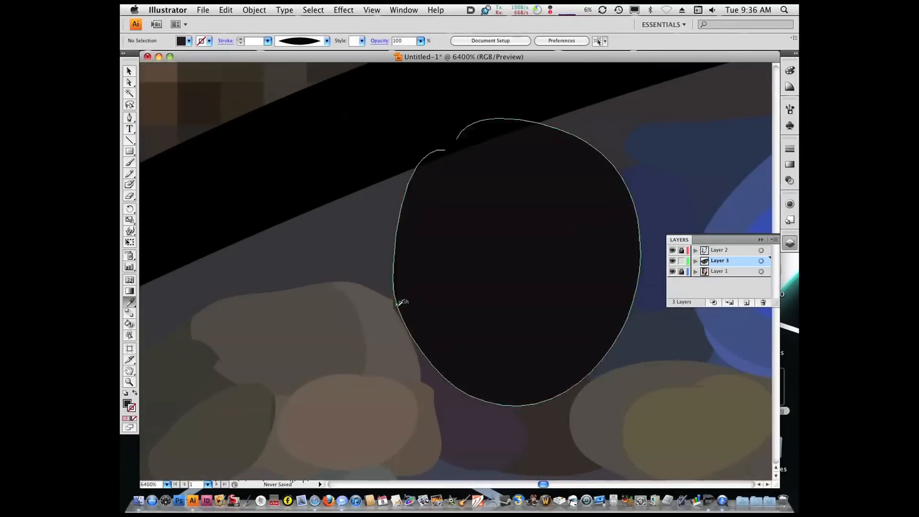
{"action": "left_click", "coordinate": [419, 364], "text": "super"}
{"action": "key", "text": "super+minus"}
{"action": "key", "text": "super+minus"}
{"action": "key", "text": "super+minus"}
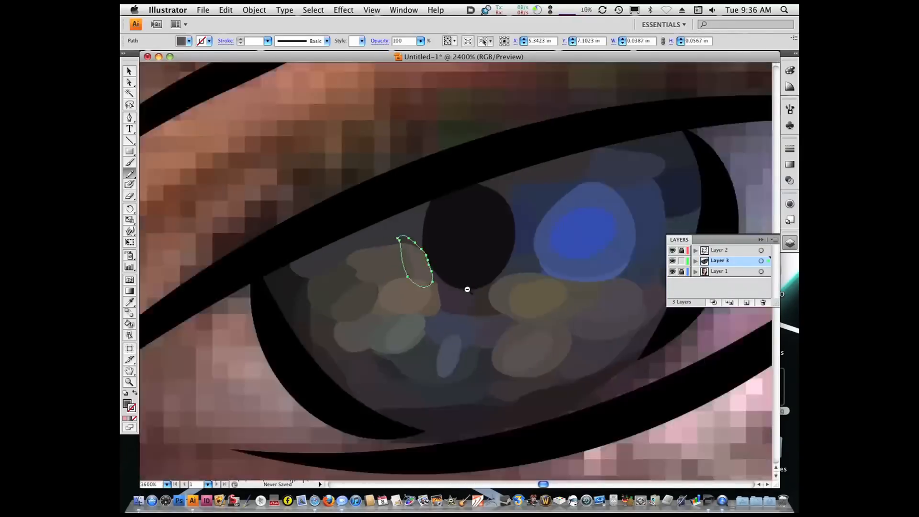
{"action": "key", "text": "super+minus"}
{"action": "left_click", "coordinate": [673, 271]}
{"action": "left_click", "coordinate": [673, 271]}
{"action": "left_click_drag", "start_coordinate": [355, 288], "coordinate": [513, 393]}
Step: Sample the dark tones beside the iris's right curved outline and draw filled Pencil shapes over the remaining gaps there
{"action": "left_click", "coordinate": [449, 264], "text": "super"}
{"action": "mouse_move", "coordinate": [422, 229]}
{"action": "left_mouse_down"}
{"action": "mouse_move", "coordinate": [476, 256]}
{"action": "mouse_move", "coordinate": [514, 256]}
{"action": "mouse_move", "coordinate": [498, 248]}
{"action": "left_mouse_up"}
{"action": "key", "text": "super+minus"}
{"action": "key", "text": "super+minus"}
{"action": "key", "text": "super+minus"}
{"action": "key", "text": "i"}
{"action": "left_click", "coordinate": [492, 267]}
{"action": "key", "text": "super+z"}
{"action": "key", "text": "super+shift+a"}
{"action": "left_click", "coordinate": [492, 266]}
{"action": "key", "text": "n"}
{"action": "key", "text": "super+z"}
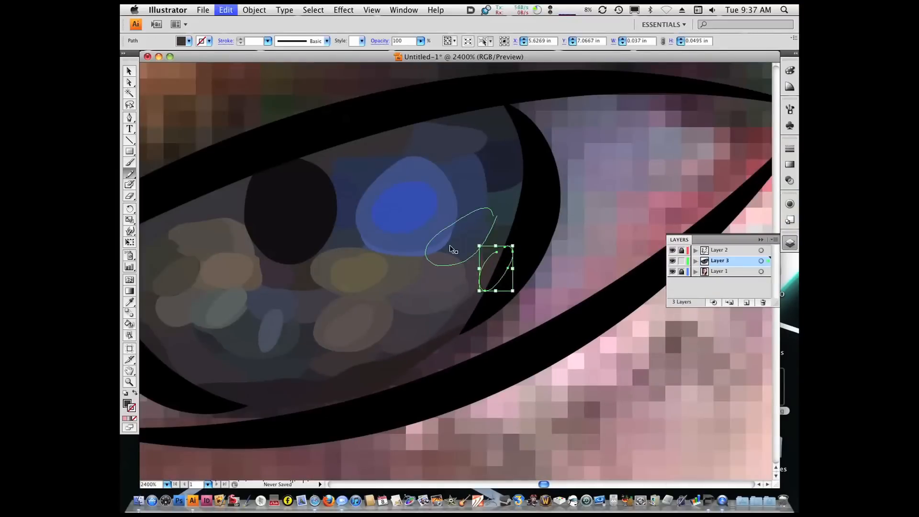
Step: Hide the photo layer and inspect the filled iris against the eyelid and brow line art
{"action": "left_click", "coordinate": [383, 225], "text": "super"}
{"action": "left_click", "coordinate": [418, 230], "text": "super"}
{"action": "left_click", "coordinate": [421, 239], "text": "super"}
{"action": "left_click", "coordinate": [410, 283], "text": "alt+super"}
{"action": "left_click", "coordinate": [412, 284], "text": "alt+super"}
{"action": "left_click", "coordinate": [417, 286], "text": "alt+super"}
{"action": "left_click", "coordinate": [417, 286], "text": "alt+super"}
{"action": "left_click", "coordinate": [417, 286], "text": "alt+super"}
{"action": "left_click", "coordinate": [417, 287], "text": "alt+super"}
{"action": "left_click_drag", "start_coordinate": [417, 286], "coordinate": [484, 236]}
{"action": "left_click", "coordinate": [673, 272]}
{"action": "left_click_drag", "start_coordinate": [373, 226], "coordinate": [355, 277]}
{"action": "left_click_drag", "start_coordinate": [387, 205], "coordinate": [529, 317]}
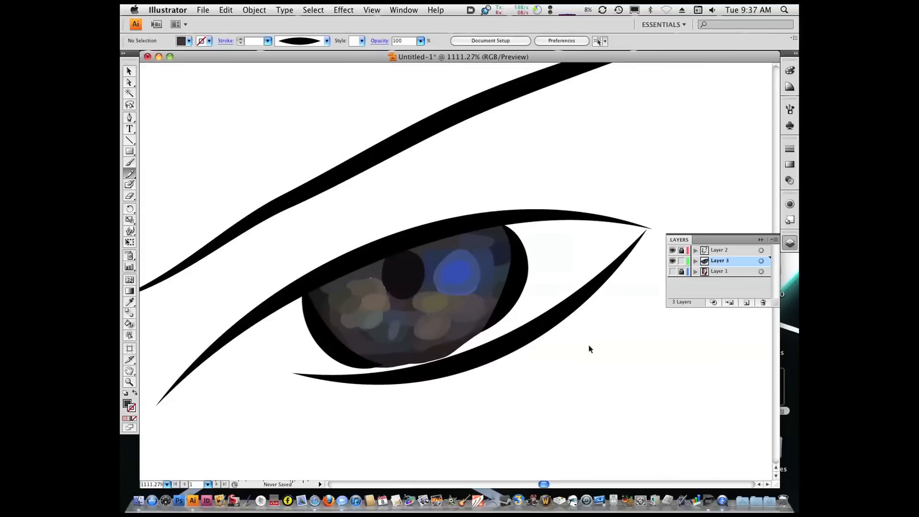
Step: Show Layer 1 again and draw a sampled-colour Pencil shape in the white of the eye beside the iris's right curved outline
{"action": "left_click", "coordinate": [673, 272]}
{"action": "key", "text": "i"}
{"action": "left_click_drag", "start_coordinate": [570, 224], "coordinate": [521, 249]}
{"action": "key", "text": "i"}
{"action": "key", "text": "n"}
{"action": "left_click_drag", "start_coordinate": [558, 218], "coordinate": [570, 223]}
{"action": "key", "text": "super+minus"}
{"action": "key", "text": "super+minus"}
{"action": "key", "text": "super+minus"}
{"action": "left_click_drag", "start_coordinate": [359, 261], "coordinate": [546, 394]}
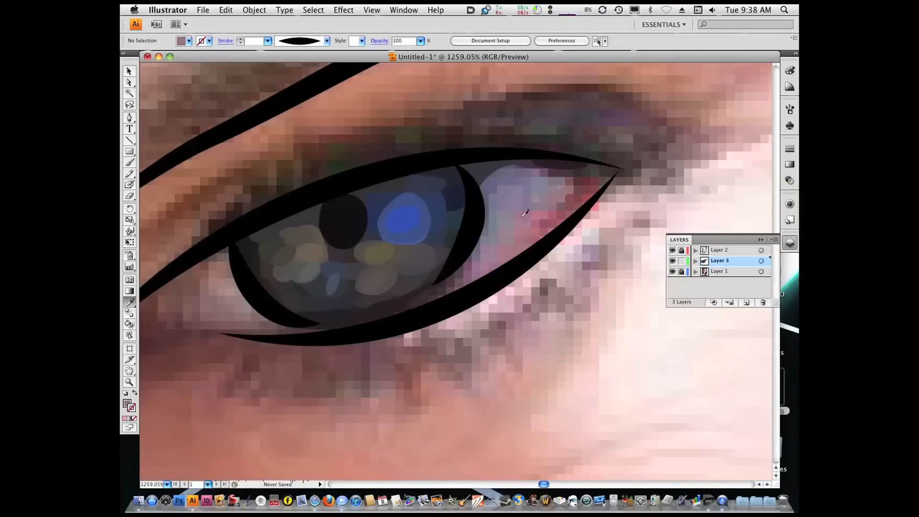
Step: Sample the lilac tones in the upper white of the eye and draw filled Pencil shapes there and just below
{"action": "key", "text": "i"}
{"action": "left_click", "coordinate": [540, 187]}
{"action": "key", "text": "n"}
{"action": "mouse_move", "coordinate": [510, 184]}
{"action": "left_mouse_down"}
{"action": "mouse_move", "coordinate": [545, 195]}
{"action": "mouse_move", "coordinate": [507, 177]}
{"action": "left_mouse_up"}
{"action": "key", "text": "o"}
{"action": "key", "text": "i"}
{"action": "key", "text": "n"}
{"action": "left_click", "coordinate": [490, 221], "text": "super"}
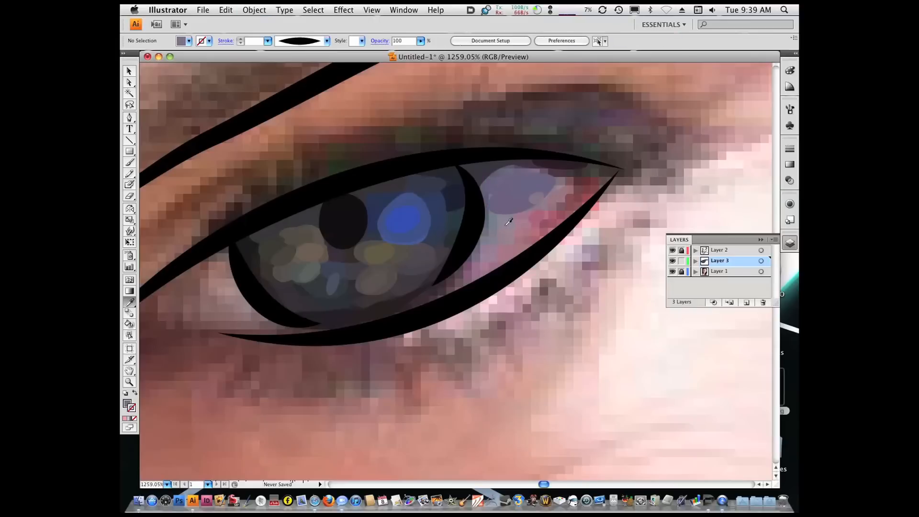
{"action": "left_click_drag", "start_coordinate": [485, 229], "coordinate": [514, 214]}
{"action": "key", "text": "super+shift+a"}
Step: Sample the red tone near the eye's right pointed corner, draw a filled Pencil shape there and send it to the back
{"action": "key", "text": "super+minus"}
{"action": "key", "text": "super+minus"}
{"action": "key", "text": "super+minus"}
{"action": "key", "text": "super+minus"}
{"action": "left_click_drag", "start_coordinate": [407, 256], "coordinate": [322, 194]}
{"action": "mouse_move", "coordinate": [407, 175]}
{"action": "left_mouse_down"}
{"action": "mouse_move", "coordinate": [569, 273]}
{"action": "mouse_move", "coordinate": [587, 201]}
{"action": "mouse_move", "coordinate": [569, 210]}
{"action": "mouse_move", "coordinate": [569, 227]}
{"action": "mouse_move", "coordinate": [507, 254]}
{"action": "mouse_move", "coordinate": [452, 304]}
{"action": "mouse_move", "coordinate": [476, 270]}
{"action": "left_mouse_up"}
{"action": "key", "text": "super+shift+a"}
{"action": "key", "text": "i"}
{"action": "left_click", "coordinate": [578, 202]}
{"action": "key", "text": "n"}
{"action": "left_click", "coordinate": [583, 219], "text": "super"}
{"action": "key", "text": "super+shift+["}
{"action": "key", "text": "super+shift+a"}
Step: Sample the pinkish tone in the lower white of the eye and draw a filled Pencil shape toward the lower eyelid line
{"action": "key", "text": "i"}
{"action": "left_click", "coordinate": [503, 242]}
{"action": "key", "text": "n"}
{"action": "left_click", "coordinate": [507, 255], "text": "super"}
{"action": "key", "text": "n"}
{"action": "left_click", "coordinate": [550, 331], "text": "super"}
Step: Fill the area between the iris's right curved outline and the pink shapes with sampled-colour Pencil shapes sent to the back
{"action": "key", "text": "i"}
{"action": "left_click", "coordinate": [476, 243]}
{"action": "key", "text": "n"}
{"action": "left_click_drag", "start_coordinate": [486, 235], "coordinate": [452, 282]}
{"action": "left_click_drag", "start_coordinate": [455, 223], "coordinate": [481, 225]}
{"action": "key", "text": "super+shift+["}
{"action": "key", "text": "super+shift+a"}
Step: Sample the muted tone in the upper white of the eye and draw a filled Pencil shape beside the curved outline
{"action": "key", "text": "i"}
{"action": "left_click", "coordinate": [493, 183]}
{"action": "key", "text": "n"}
{"action": "mouse_move", "coordinate": [481, 181]}
{"action": "left_mouse_down"}
{"action": "mouse_move", "coordinate": [509, 195]}
{"action": "mouse_move", "coordinate": [488, 177]}
{"action": "left_mouse_up"}
{"action": "key", "text": "super+shift+a"}
Step: Draw a dark purple sampled-colour Pencil shape along the underside of the upper eyelid line and send it to the back
{"action": "key", "text": "i"}
{"action": "left_click", "coordinate": [543, 191]}
{"action": "key", "text": "n"}
{"action": "left_click_drag", "start_coordinate": [572, 188], "coordinate": [520, 173]}
{"action": "key", "text": "super+shift+["}
Step: Sample the neighbouring shadow tone under the upper eyelid line, add another filled Pencil shape and send it to the back
{"action": "key", "text": "super+shift+a"}
{"action": "key", "text": "i"}
{"action": "left_click", "coordinate": [525, 189]}
{"action": "key", "text": "n"}
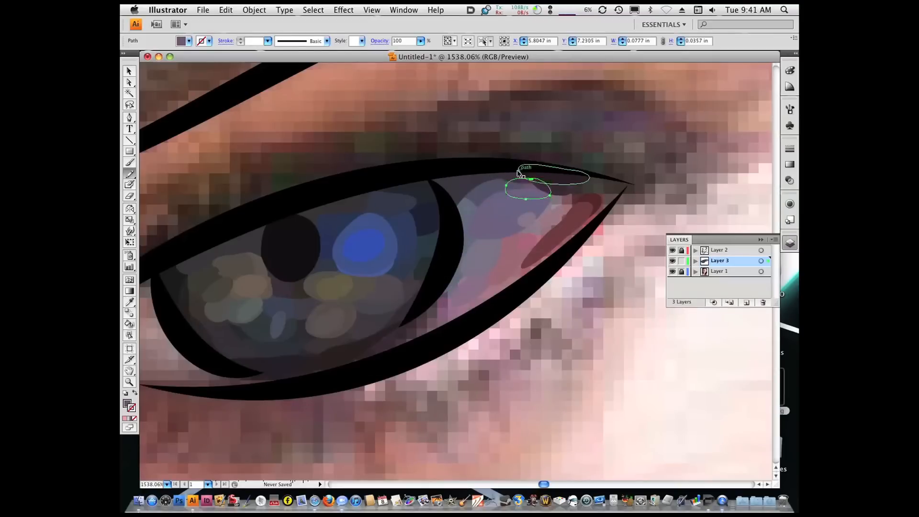
{"action": "key", "text": "super+shift+["}
{"action": "key", "text": "super+shift+a"}
Step: Hide and reshow Layer 1 to check the coverage of the white of the eye
{"action": "key", "text": "super+minus"}
{"action": "key", "text": "super+minus"}
{"action": "key", "text": "super+minus"}
{"action": "left_click_drag", "start_coordinate": [372, 222], "coordinate": [457, 185]}
{"action": "left_click", "coordinate": [672, 271]}
{"action": "mouse_move", "coordinate": [513, 176]}
{"action": "left_mouse_down"}
{"action": "mouse_move", "coordinate": [458, 185]}
{"action": "mouse_move", "coordinate": [603, 294]}
{"action": "left_mouse_up"}
{"action": "left_click", "coordinate": [672, 271]}
Step: Extend the shadow under the upper eyelid line toward the eye's right corner with a dark sampled-colour Pencil shape sent to the back
{"action": "left_click_drag", "start_coordinate": [469, 173], "coordinate": [530, 234]}
{"action": "key", "text": "super+shift+["}
{"action": "key", "text": "super+shift+a"}
{"action": "key", "text": "i"}
{"action": "left_click", "coordinate": [541, 227]}
{"action": "key", "text": "n"}
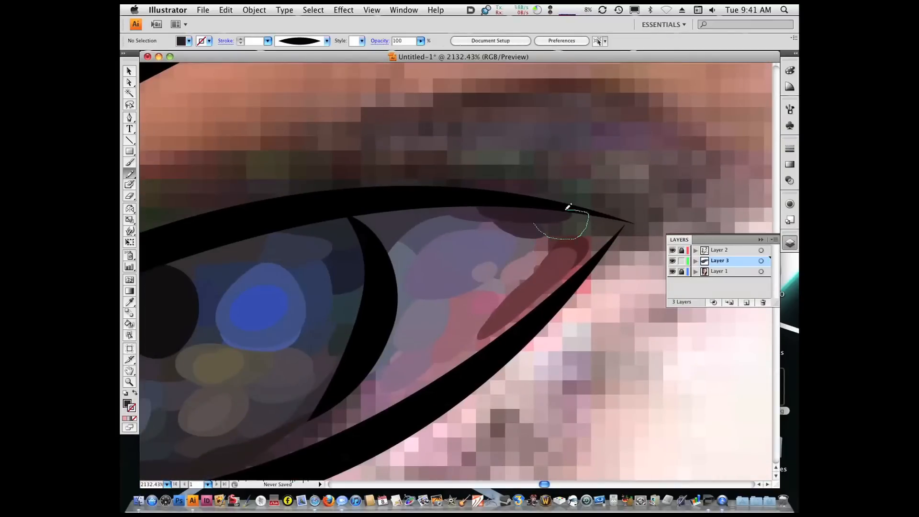
{"action": "left_click_drag", "start_coordinate": [566, 210], "coordinate": [534, 222]}
{"action": "key", "text": "super+shift+["}
Step: Sample the dark tone where the two eyelid lines meet, fill that tip with a Pencil shape and send it to the back
{"action": "key", "text": "super+shift+a"}
{"action": "key", "text": "i"}
{"action": "left_click", "coordinate": [622, 228]}
{"action": "key", "text": "n"}
{"action": "key", "text": "super+shift+["}
{"action": "key", "text": "super+shift+a"}
Step: Sample the dark tone in the eye's right corner, fill the corner below the upper eyelid line with a Pencil shape and send it to the back
{"action": "key", "text": "i"}
{"action": "mouse_move", "coordinate": [599, 215]}
{"action": "left_mouse_down"}
{"action": "mouse_move", "coordinate": [607, 218]}
{"action": "mouse_move", "coordinate": [580, 277]}
{"action": "mouse_move", "coordinate": [597, 234]}
{"action": "left_mouse_up"}
{"action": "left_click", "coordinate": [590, 243]}
{"action": "key", "text": "n"}
{"action": "key", "text": "super+shift+["}
{"action": "key", "text": "super+shift+a"}
Step: Sample the pink tone beside the dark red streak, fill the gap there with a Pencil shape and send it to the back
{"action": "key", "text": "i"}
{"action": "left_click_drag", "start_coordinate": [623, 201], "coordinate": [493, 355]}
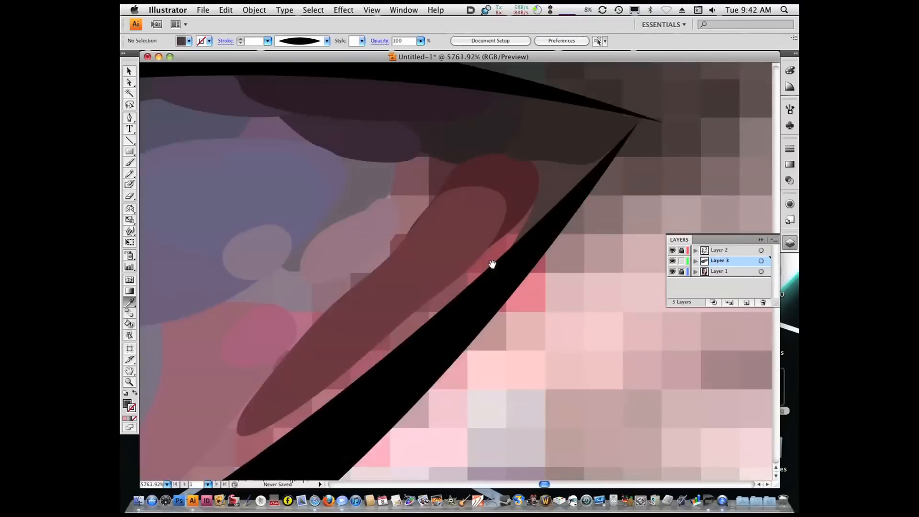
{"action": "left_click_drag", "start_coordinate": [492, 265], "coordinate": [621, 237]}
{"action": "left_click", "coordinate": [491, 250]}
{"action": "key", "text": "n"}
{"action": "mouse_move", "coordinate": [556, 160]}
{"action": "left_mouse_down"}
{"action": "mouse_move", "coordinate": [392, 300]}
{"action": "mouse_move", "coordinate": [554, 159]}
{"action": "mouse_move", "coordinate": [570, 115]}
{"action": "mouse_move", "coordinate": [519, 176]}
{"action": "left_mouse_up"}
{"action": "key", "text": "super+shift+["}
{"action": "key", "text": "super+shift+a"}
Step: Sample the tone near the upper end of the dark red streak and add two Pencil shapes around it, each sent to the back
{"action": "key", "text": "i"}
{"action": "left_click", "coordinate": [549, 141]}
{"action": "key", "text": "n"}
{"action": "key", "text": "super+shift+["}
{"action": "key", "text": "super+shift+a"}
{"action": "mouse_move", "coordinate": [564, 258]}
{"action": "left_mouse_down"}
{"action": "mouse_move", "coordinate": [593, 221]}
{"action": "mouse_move", "coordinate": [433, 373]}
{"action": "mouse_move", "coordinate": [579, 253]}
{"action": "left_mouse_up"}
{"action": "key", "text": "super+shift+["}
{"action": "key", "text": "super+shift+a"}
Step: Fill the gaps between the dark red streak and the lower eyelid line with two sampled-colour Pencil shapes sent to the back
{"action": "key", "text": "i"}
{"action": "left_click", "coordinate": [545, 291]}
{"action": "key", "text": "n"}
{"action": "key", "text": "super+shift+["}
{"action": "key", "text": "super+shift+a"}
{"action": "key", "text": "i"}
{"action": "left_click", "coordinate": [501, 333]}
{"action": "key", "text": "n"}
{"action": "mouse_move", "coordinate": [498, 332]}
{"action": "left_mouse_down"}
{"action": "mouse_move", "coordinate": [488, 281]}
{"action": "mouse_move", "coordinate": [633, 162]}
{"action": "left_mouse_up"}
{"action": "key", "text": "super+shift+["}
{"action": "key", "text": "super+shift+a"}
Step: Sample the reddish tone beside the lower eyelid line, cover the uncovered pixels there with a Pencil shape and send it to the back
{"action": "key", "text": "super+minus"}
{"action": "key", "text": "super+minus"}
{"action": "key", "text": "super+minus"}
{"action": "left_click_drag", "start_coordinate": [378, 353], "coordinate": [540, 293]}
{"action": "key", "text": "i"}
{"action": "left_click", "coordinate": [540, 293]}
{"action": "key", "text": "n"}
{"action": "mouse_move", "coordinate": [588, 256]}
{"action": "left_mouse_down"}
{"action": "mouse_move", "coordinate": [560, 305]}
{"action": "mouse_move", "coordinate": [589, 250]}
{"action": "left_mouse_up"}
{"action": "key", "text": "super+shift+["}
{"action": "key", "text": "super+shift+a"}
Step: Continue the fill along the lower eyelid line toward the iris with another sampled-colour Pencil shape sent to the back
{"action": "key", "text": "i"}
{"action": "left_click", "coordinate": [460, 325]}
{"action": "key", "text": "n"}
{"action": "mouse_move", "coordinate": [532, 297]}
{"action": "left_mouse_down"}
{"action": "mouse_move", "coordinate": [453, 337]}
{"action": "mouse_move", "coordinate": [531, 293]}
{"action": "left_mouse_up"}
{"action": "key", "text": "super+shift+["}
{"action": "key", "text": "super+shift+a"}
Step: Sample a mauve tone in the white of the eye right of the iris, add a Pencil shape and send it to the back
{"action": "key", "text": "i"}
{"action": "mouse_move", "coordinate": [414, 301]}
{"action": "left_mouse_down"}
{"action": "mouse_move", "coordinate": [516, 233]}
{"action": "mouse_move", "coordinate": [481, 315]}
{"action": "mouse_move", "coordinate": [558, 227]}
{"action": "left_mouse_up"}
{"action": "left_click", "coordinate": [516, 233]}
{"action": "key", "text": "n"}
{"action": "key", "text": "super+shift+["}
{"action": "key", "text": "super+shift+a"}
Step: Sample the purple-pink tone in the lower white of the eye and add two Pencil shapes there, each sent to the back
{"action": "key", "text": "i"}
{"action": "left_click", "coordinate": [512, 309]}
{"action": "key", "text": "n"}
{"action": "mouse_move", "coordinate": [528, 304]}
{"action": "left_mouse_down"}
{"action": "mouse_move", "coordinate": [550, 244]}
{"action": "mouse_move", "coordinate": [532, 297]}
{"action": "left_mouse_up"}
{"action": "key", "text": "super+shift+["}
{"action": "key", "text": "super+shift+a"}
{"action": "mouse_move", "coordinate": [555, 248]}
{"action": "left_mouse_down"}
{"action": "mouse_move", "coordinate": [527, 268]}
{"action": "mouse_move", "coordinate": [555, 245]}
{"action": "left_mouse_up"}
{"action": "key", "text": "super+shift+["}
{"action": "key", "text": "super+shift+a"}
Step: Fill the remaining area near the iris outline's lower end with a sampled-colour Pencil shape and send it to the back
{"action": "mouse_move", "coordinate": [358, 329]}
{"action": "left_mouse_down"}
{"action": "mouse_move", "coordinate": [502, 277]}
{"action": "mouse_move", "coordinate": [502, 303]}
{"action": "left_mouse_up"}
{"action": "key", "text": "i"}
{"action": "left_click", "coordinate": [503, 303]}
{"action": "key", "text": "n"}
{"action": "mouse_move", "coordinate": [578, 308]}
{"action": "left_mouse_down"}
{"action": "mouse_move", "coordinate": [507, 316]}
{"action": "mouse_move", "coordinate": [577, 306]}
{"action": "left_mouse_up"}
{"action": "key", "text": "super+shift+["}
{"action": "key", "text": "super+shift+a"}
Step: Start filling the white of the eye left of the iris with a sampled-colour Pencil shape sent to the back
{"action": "key", "text": "super+minus"}
{"action": "left_click_drag", "start_coordinate": [356, 235], "coordinate": [304, 320]}
{"action": "key", "text": "n"}
{"action": "key", "text": "i"}
{"action": "left_click", "coordinate": [303, 358]}
{"action": "key", "text": "n"}
{"action": "mouse_move", "coordinate": [286, 353]}
{"action": "left_mouse_down"}
{"action": "mouse_move", "coordinate": [308, 349]}
{"action": "mouse_move", "coordinate": [304, 316]}
{"action": "left_mouse_up"}
{"action": "key", "text": "super+shift+["}
{"action": "key", "text": "super+shift+a"}
Step: Layer three more sampled-colour Pencil shapes over the white of the eye left of the iris, sending each to the back
{"action": "key", "text": "i"}
{"action": "left_click", "coordinate": [291, 339]}
{"action": "key", "text": "n"}
{"action": "key", "text": "super+shift+["}
{"action": "key", "text": "super+shift+a"}
{"action": "key", "text": "i"}
{"action": "left_click", "coordinate": [300, 330]}
{"action": "key", "text": "n"}
{"action": "key", "text": "super+shift+["}
{"action": "key", "text": "super+shift+a"}
{"action": "key", "text": "i"}
{"action": "left_click_drag", "start_coordinate": [261, 338], "coordinate": [287, 347]}
{"action": "key", "text": "super+shift+["}
{"action": "key", "text": "super+shift+a"}
Step: Hide and reshow Layer 1 to check the coverage of the eye's fills on both sides of the iris
{"action": "key", "text": "super+minus"}
{"action": "key", "text": "super+minus"}
{"action": "key", "text": "super+minus"}
{"action": "mouse_move", "coordinate": [256, 381]}
{"action": "left_mouse_down"}
{"action": "mouse_move", "coordinate": [455, 273]}
{"action": "mouse_move", "coordinate": [260, 328]}
{"action": "left_mouse_up"}
{"action": "left_click", "coordinate": [672, 271]}
{"action": "key", "text": "super+equal"}
{"action": "key", "text": "super+equal"}
{"action": "key", "text": "super+equal"}
{"action": "left_click_drag", "start_coordinate": [675, 132], "coordinate": [602, 268]}
{"action": "left_click", "coordinate": [672, 271]}
Step: Sample the tone of an uncovered spot found in the eye, patch it with a Pencil shape and send it to the back
{"action": "key", "text": "i"}
{"action": "left_click", "coordinate": [533, 250]}
{"action": "key", "text": "n"}
{"action": "left_click_drag", "start_coordinate": [533, 251], "coordinate": [513, 247]}
{"action": "key", "text": "super+shift+["}
{"action": "key", "text": "super+shift+a"}
Step: Add two sampled-colour Pencil shapes toward the eye's left corner and send each to the back
{"action": "key", "text": "i"}
{"action": "key", "text": "n"}
{"action": "mouse_move", "coordinate": [204, 329]}
{"action": "left_mouse_down"}
{"action": "mouse_move", "coordinate": [261, 355]}
{"action": "mouse_move", "coordinate": [207, 324]}
{"action": "mouse_move", "coordinate": [178, 346]}
{"action": "mouse_move", "coordinate": [209, 329]}
{"action": "left_mouse_up"}
{"action": "key", "text": "super+shift+["}
{"action": "key", "text": "super+shift+a"}
{"action": "key", "text": "i"}
{"action": "left_click", "coordinate": [187, 354]}
{"action": "key", "text": "n"}
{"action": "key", "text": "super+shift+["}
{"action": "key", "text": "super+shift+a"}
Step: Widen the fill in the eye's left corner with two larger sampled-colour Pencil shapes, each sent to the back
{"action": "key", "text": "i"}
{"action": "left_click_drag", "start_coordinate": [268, 344], "coordinate": [188, 343]}
{"action": "key", "text": "super+shift+["}
{"action": "key", "text": "super+shift+a"}
{"action": "key", "text": "i"}
{"action": "key", "text": "n"}
{"action": "left_click_drag", "start_coordinate": [289, 371], "coordinate": [171, 349]}
{"action": "key", "text": "super+shift+["}
{"action": "key", "text": "super+shift+a"}
Step: Finish the left-corner fill with sampled-colour Pencil shapes sent to the back, and toggle Layer 1 off and on to check for gaps
{"action": "key", "text": "i"}
{"action": "key", "text": "n"}
{"action": "key", "text": "super+shift+["}
{"action": "key", "text": "super+shift+a"}
{"action": "key", "text": "i"}
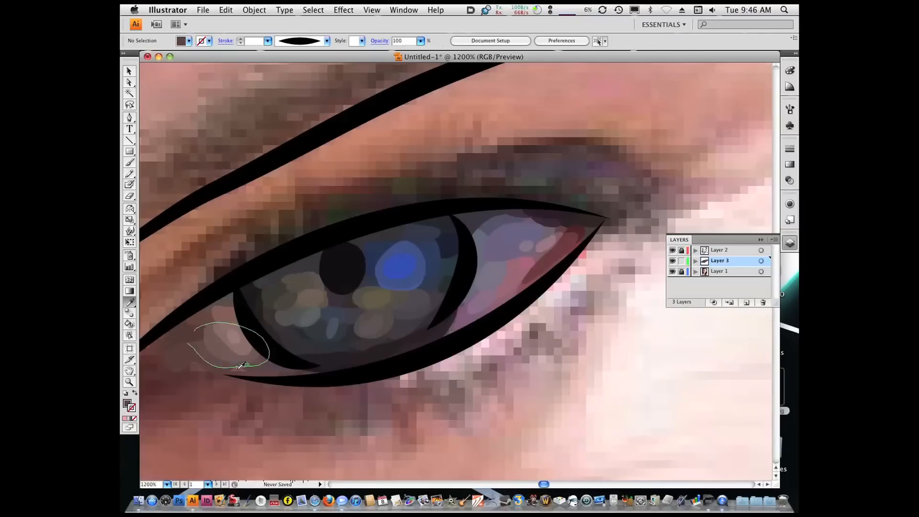
{"action": "left_click_drag", "start_coordinate": [254, 368], "coordinate": [221, 370]}
{"action": "key", "text": "super+shift+["}
{"action": "left_click", "coordinate": [673, 271]}
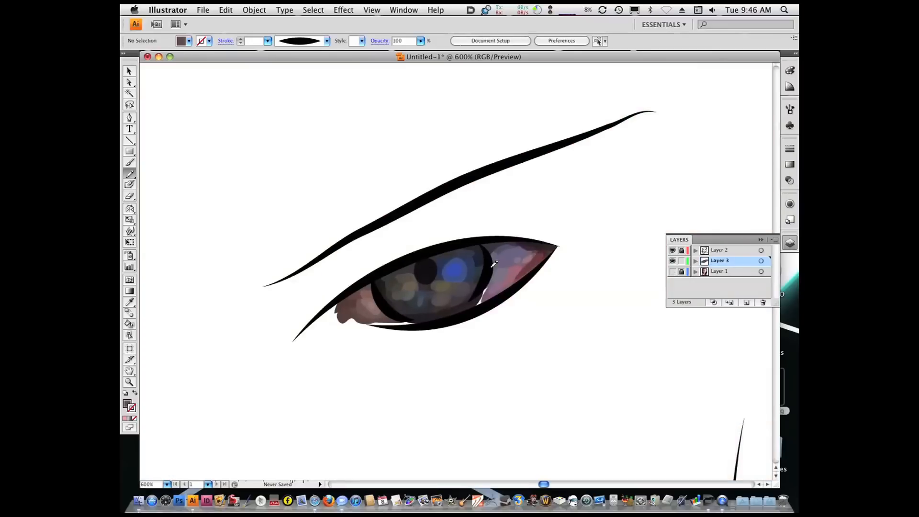
{"action": "left_click", "coordinate": [673, 271]}
Step: Cover the gap between the iris's lower edge and the white of the eye with two sampled-colour Pencil shapes
{"action": "left_click_drag", "start_coordinate": [361, 282], "coordinate": [475, 358]}
{"action": "key", "text": "i"}
{"action": "left_click", "coordinate": [283, 308]}
{"action": "key", "text": "n"}
{"action": "mouse_move", "coordinate": [165, 287]}
{"action": "left_mouse_down"}
{"action": "mouse_move", "coordinate": [291, 309]}
{"action": "mouse_move", "coordinate": [277, 277]}
{"action": "left_mouse_up"}
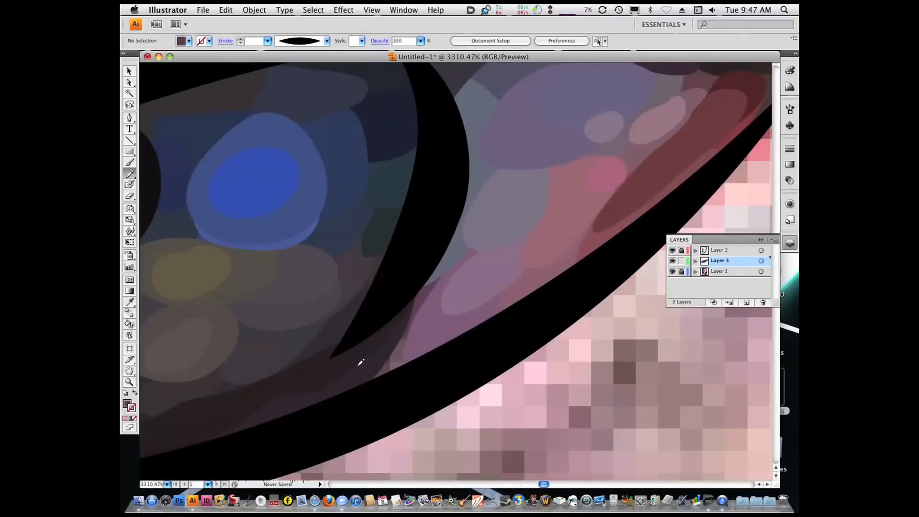
{"action": "key", "text": "i"}
{"action": "key", "text": "n"}
{"action": "mouse_move", "coordinate": [364, 373]}
{"action": "left_mouse_down"}
{"action": "mouse_move", "coordinate": [414, 305]}
{"action": "mouse_move", "coordinate": [402, 311]}
{"action": "left_mouse_up"}
Step: Deselect everything and toggle Layer 1 off and on to check the whole eye for remaining gaps
{"action": "key", "text": "super+shift+a"}
{"action": "key", "text": "super+minus"}
{"action": "key", "text": "super+minus"}
{"action": "key", "text": "super+minus"}
{"action": "key", "text": "super+minus"}
{"action": "key", "text": "super+minus"}
{"action": "key", "text": "super+minus"}
{"action": "left_click", "coordinate": [673, 271]}
{"action": "left_click", "coordinate": [672, 271]}
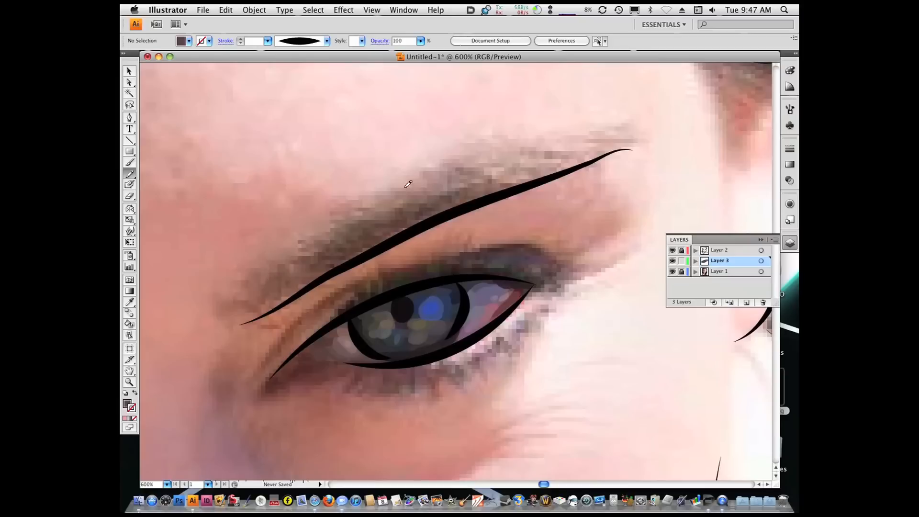
Step: Unlock Layer 2, make it the active layer, and display the available brushes for the Paintbrush tool
{"action": "left_click", "coordinate": [681, 251]}
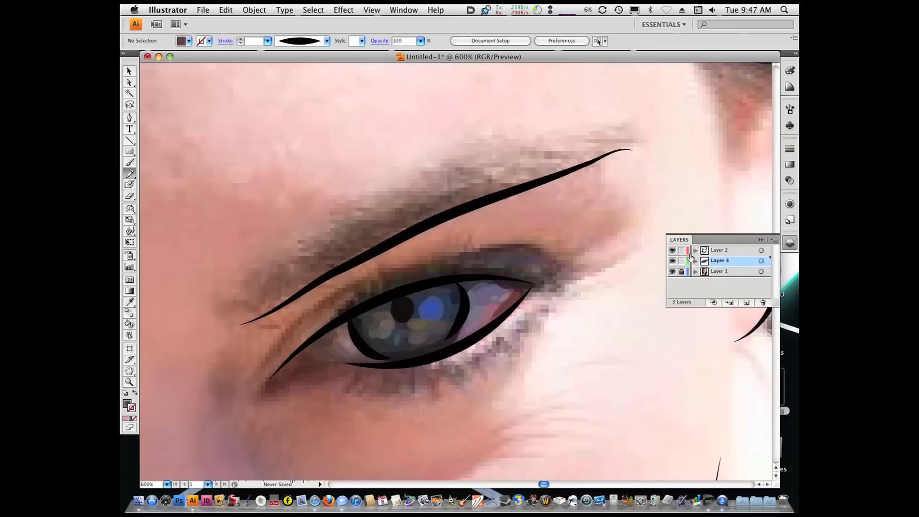
{"action": "left_click", "coordinate": [719, 251]}
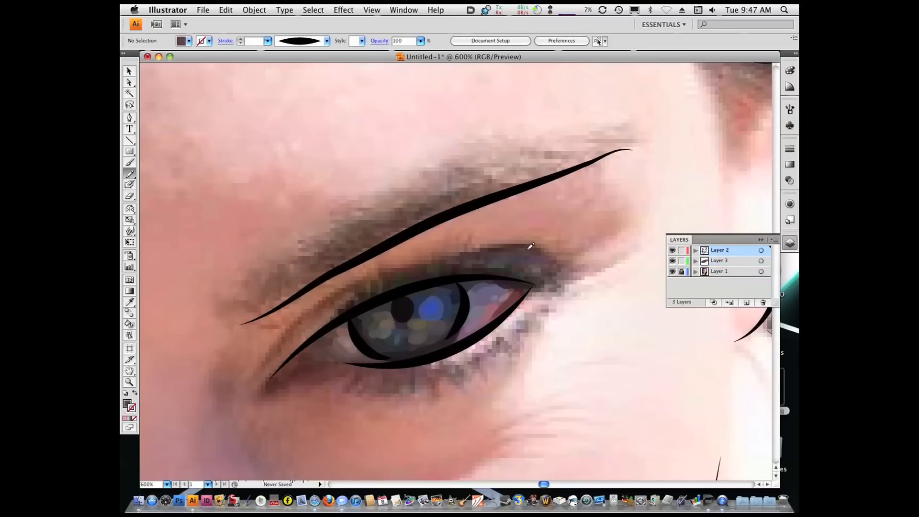
{"action": "left_click", "coordinate": [131, 164]}
{"action": "left_click", "coordinate": [790, 109]}
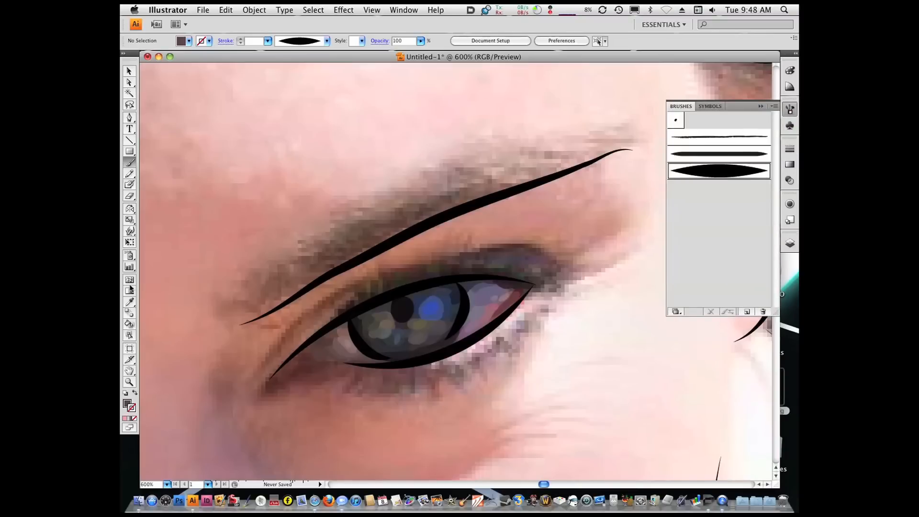
Step: Sample the brown of the eyelid crease as the stroke colour and paint the crease line above the upper lid
{"action": "left_click", "coordinate": [129, 302]}
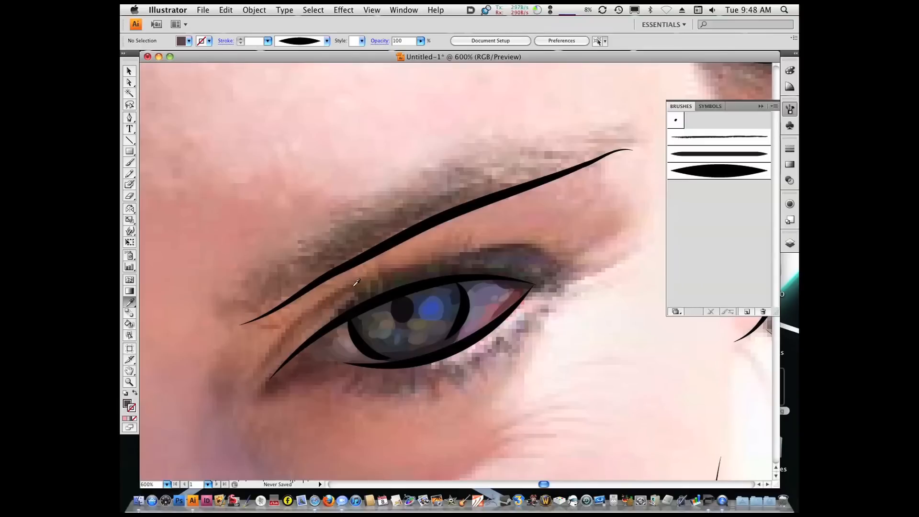
{"action": "left_click", "coordinate": [355, 285]}
{"action": "left_click", "coordinate": [134, 393]}
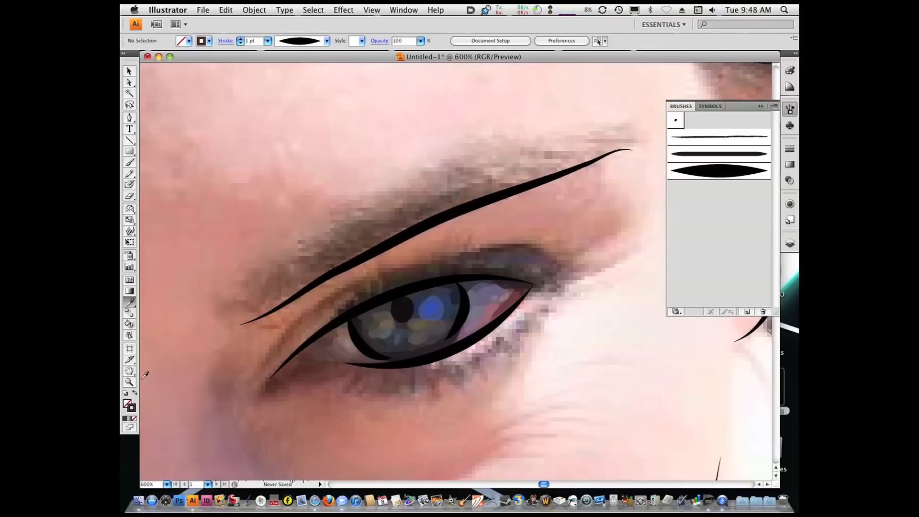
{"action": "left_click", "coordinate": [130, 163]}
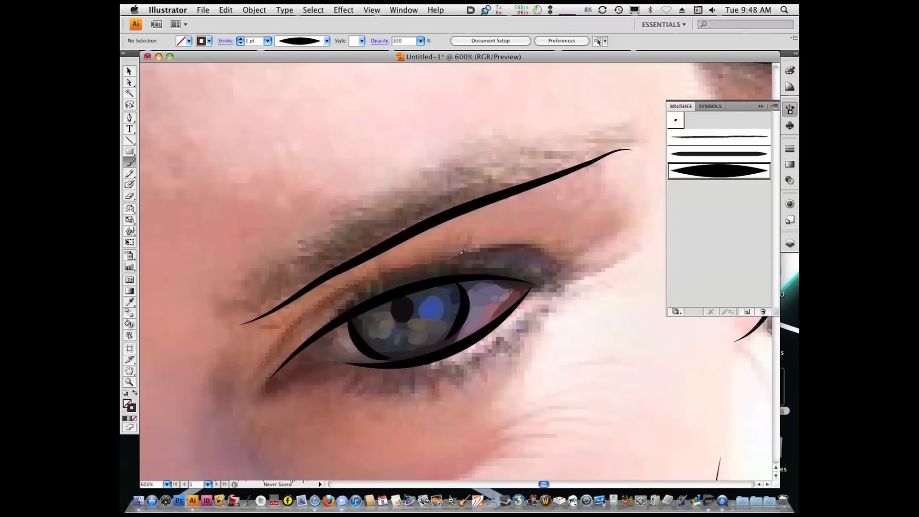
{"action": "left_click_drag", "start_coordinate": [462, 252], "coordinate": [462, 250]}
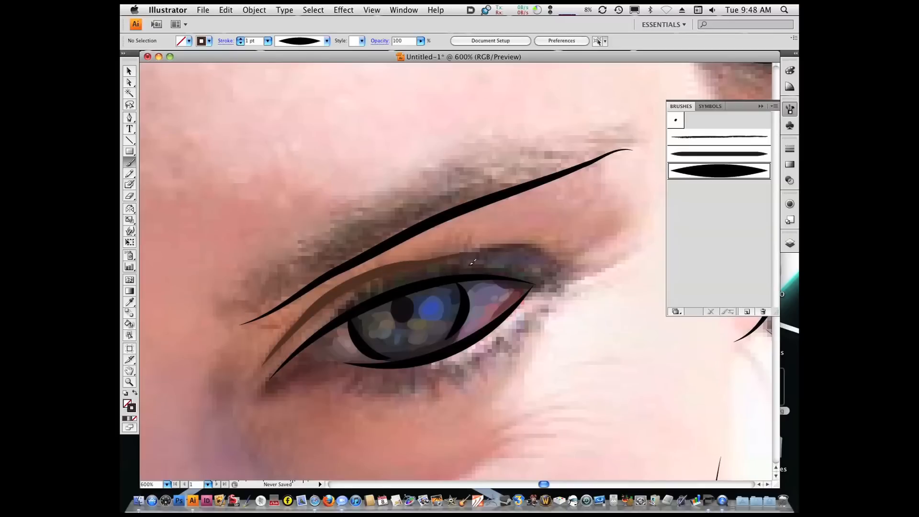
Step: Sample the dark eyeshadow tone as the stroke colour and paint the outer crease above the lid, undoing the first attempt
{"action": "key", "text": "i"}
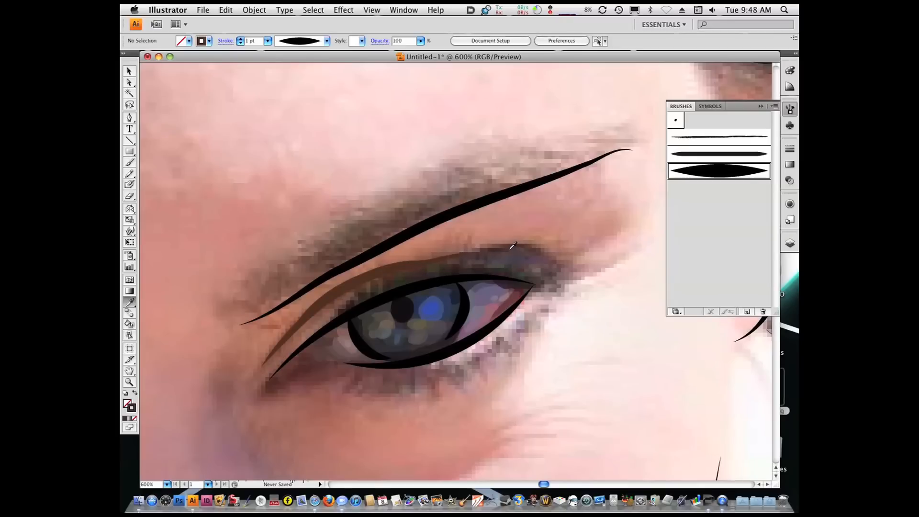
{"action": "left_click", "coordinate": [505, 248]}
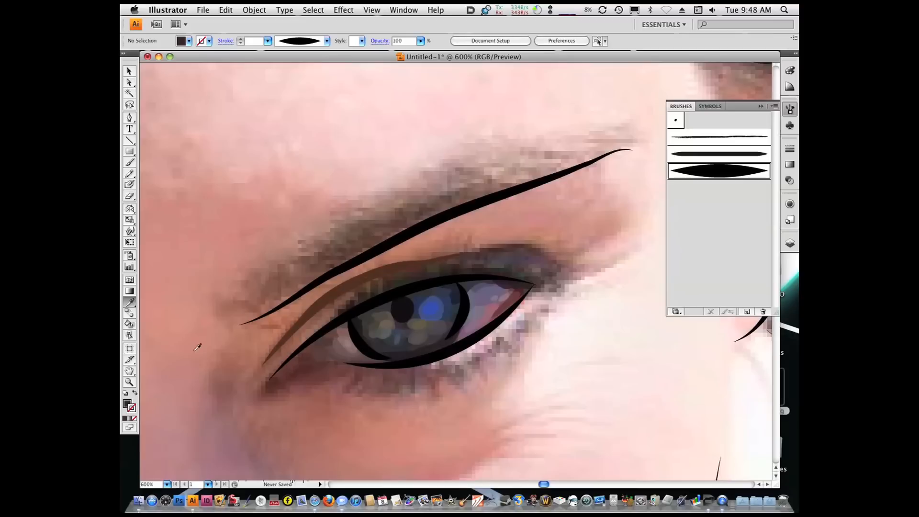
{"action": "left_click", "coordinate": [134, 394]}
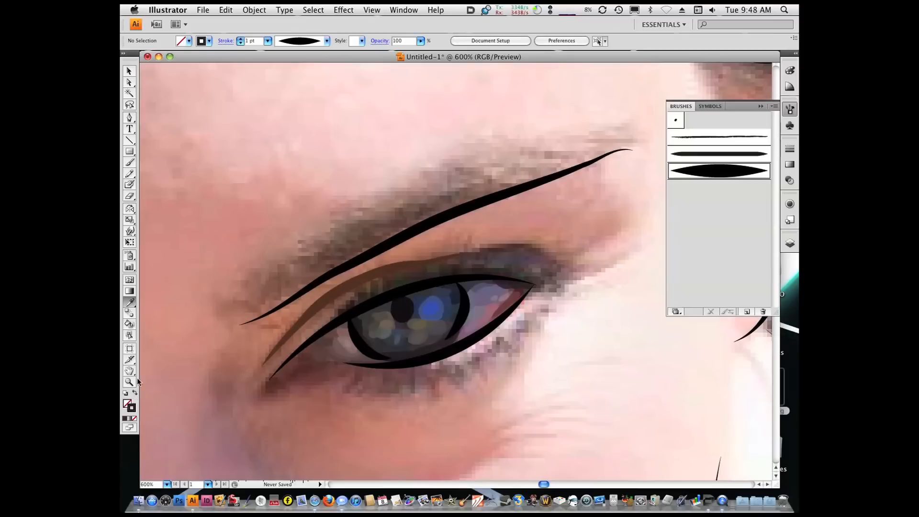
{"action": "left_click", "coordinate": [131, 163]}
{"action": "mouse_move", "coordinate": [513, 245]}
{"action": "left_mouse_down"}
{"action": "mouse_move", "coordinate": [536, 246]}
{"action": "mouse_move", "coordinate": [560, 266]}
{"action": "left_mouse_up"}
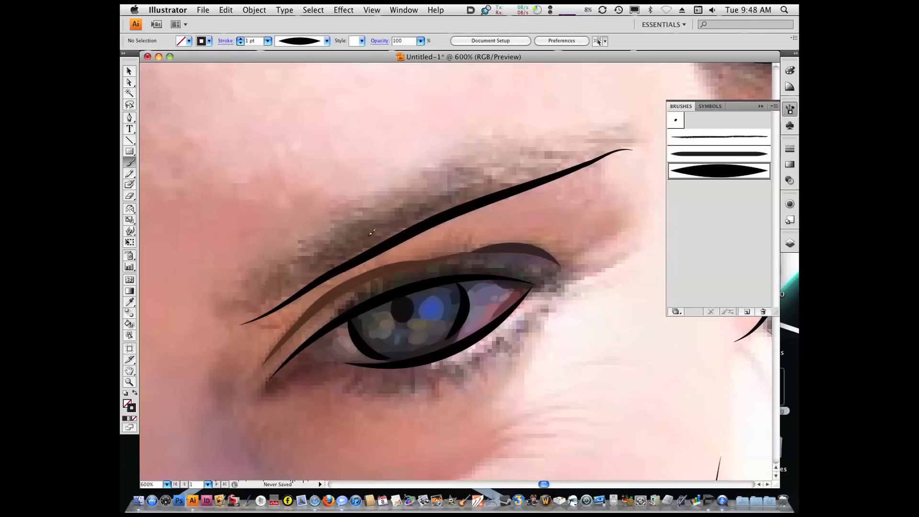
{"action": "key", "text": "super+z"}
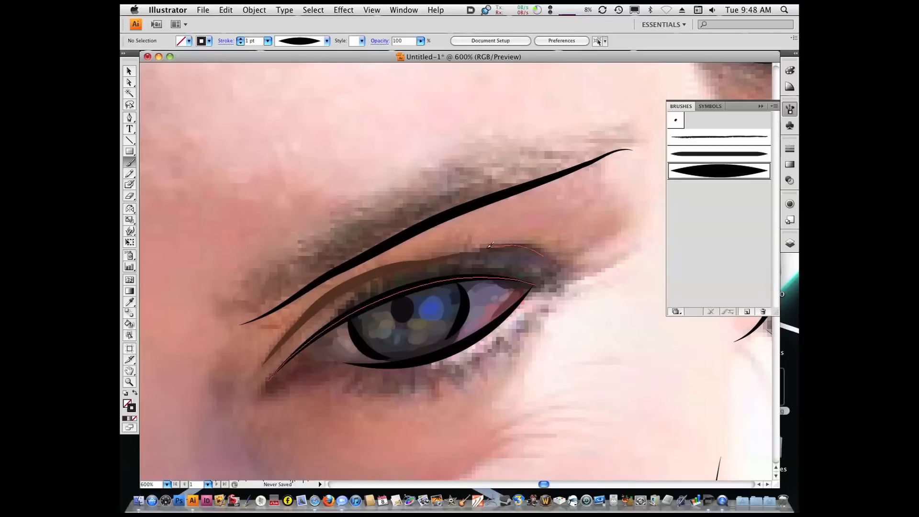
{"action": "left_click_drag", "start_coordinate": [469, 249], "coordinate": [444, 258]}
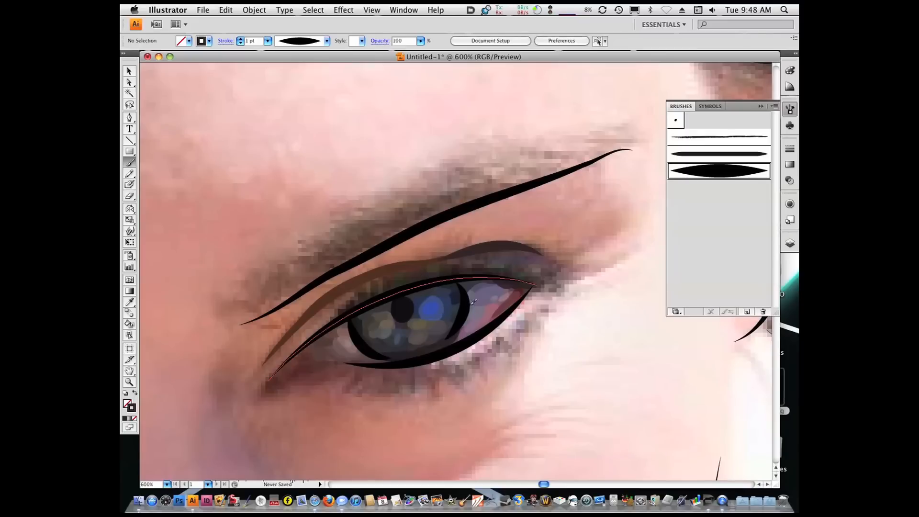
Step: Sample the dark tone of the lower lashes and set it as the Paintbrush stroke colour
{"action": "key", "text": "i"}
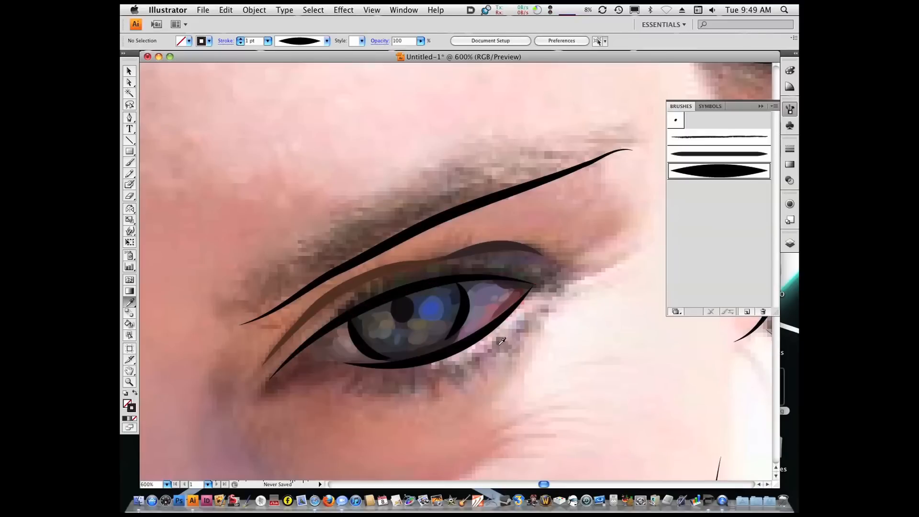
{"action": "left_click", "coordinate": [501, 341]}
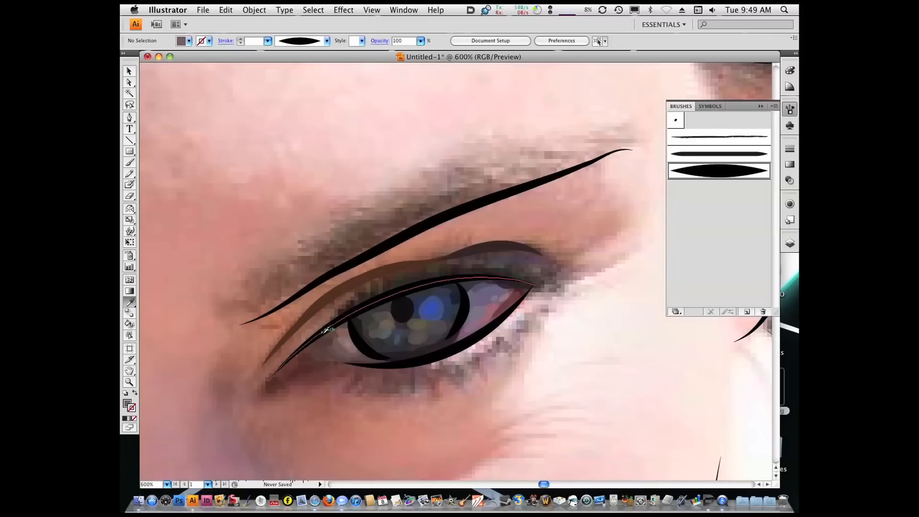
{"action": "left_click", "coordinate": [497, 340]}
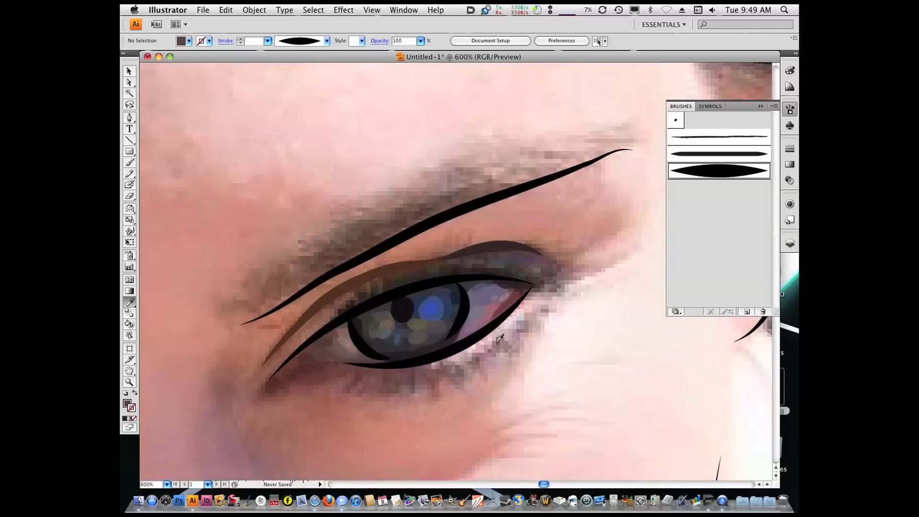
{"action": "key", "text": "shift+x"}
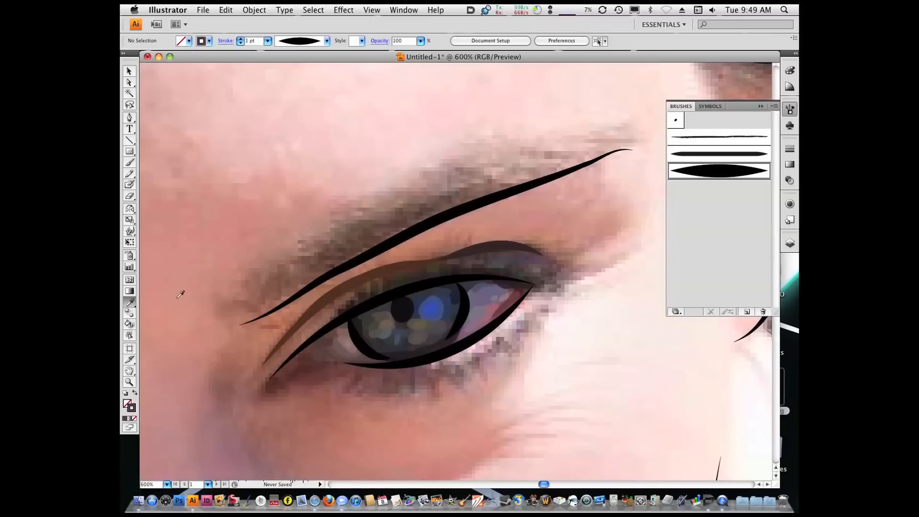
{"action": "left_click", "coordinate": [130, 163]}
{"action": "left_click_drag", "start_coordinate": [537, 310], "coordinate": [536, 311]}
{"action": "key", "text": "super+z"}
{"action": "left_click_drag", "start_coordinate": [536, 310], "coordinate": [551, 306]}
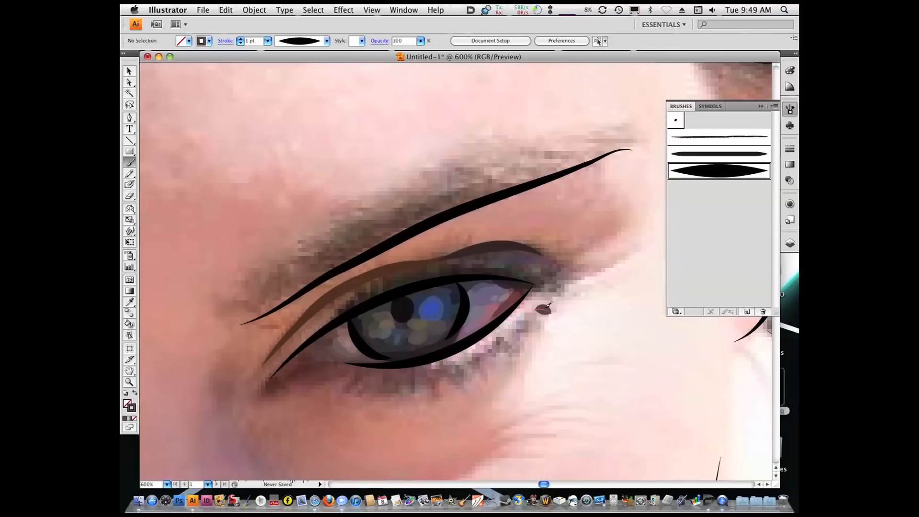
{"action": "key", "text": "super+z"}
Step: Duplicate the tapered art brush and set the copy's width to 5%
{"action": "left_click_drag", "start_coordinate": [714, 177], "coordinate": [748, 311]}
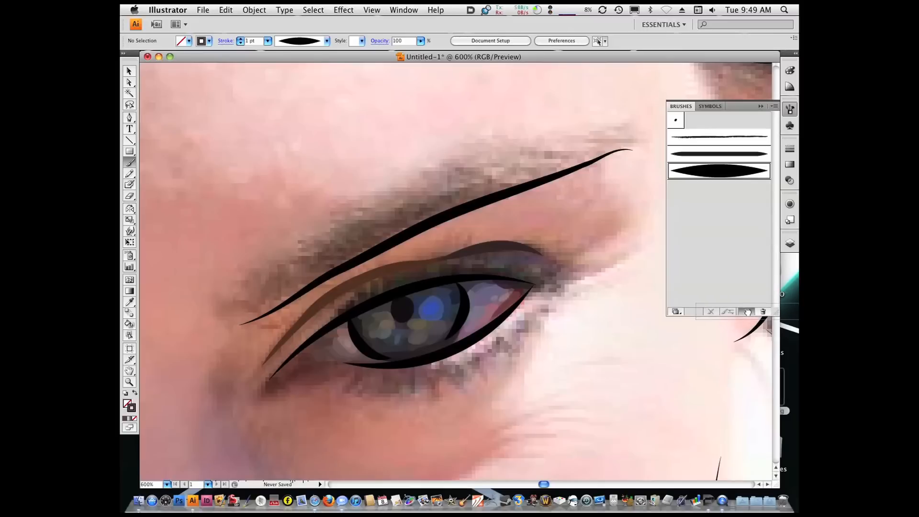
{"action": "left_click", "coordinate": [717, 191]}
{"action": "left_click_drag", "start_coordinate": [717, 174], "coordinate": [745, 312]}
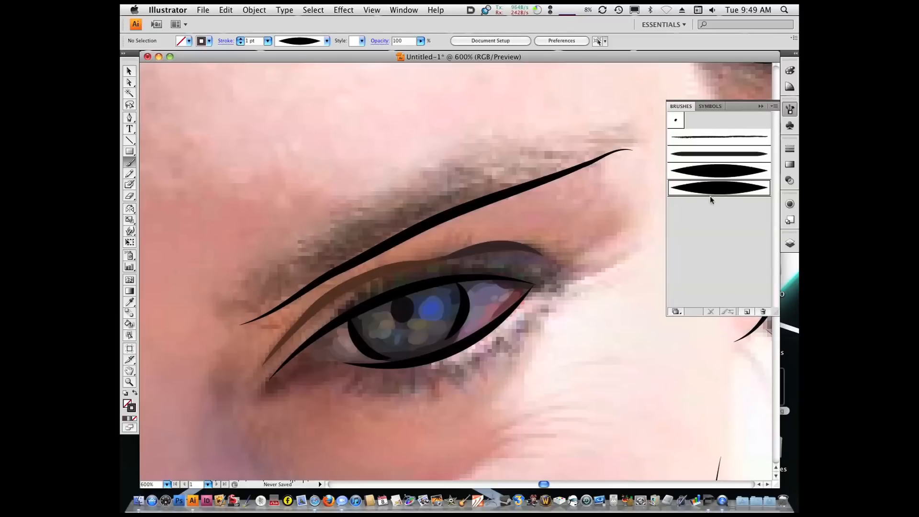
{"action": "double_click", "coordinate": [707, 190]}
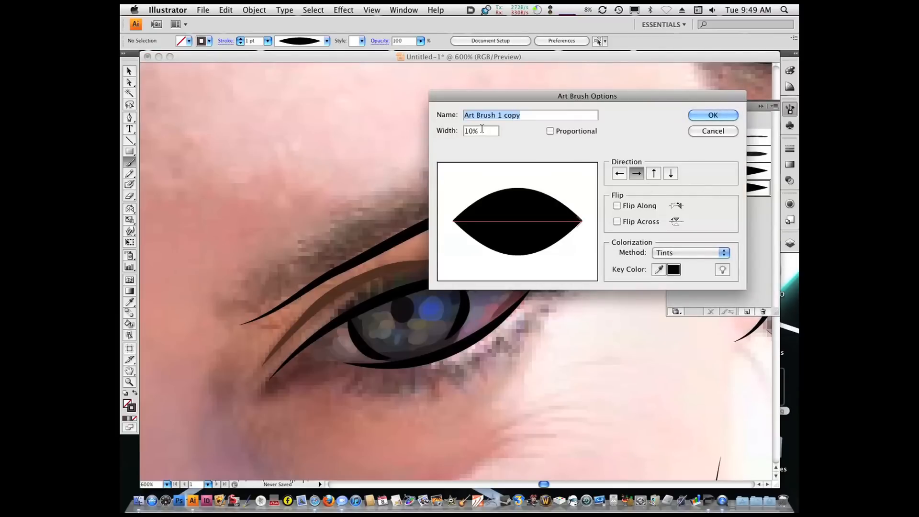
{"action": "key", "text": "Tab"}
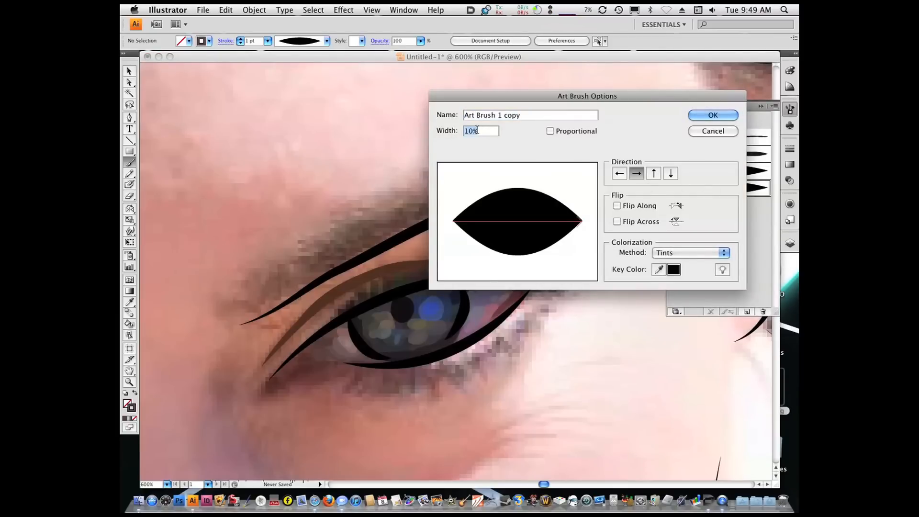
{"action": "type", "text": "5"}
{"action": "key", "text": "Return"}
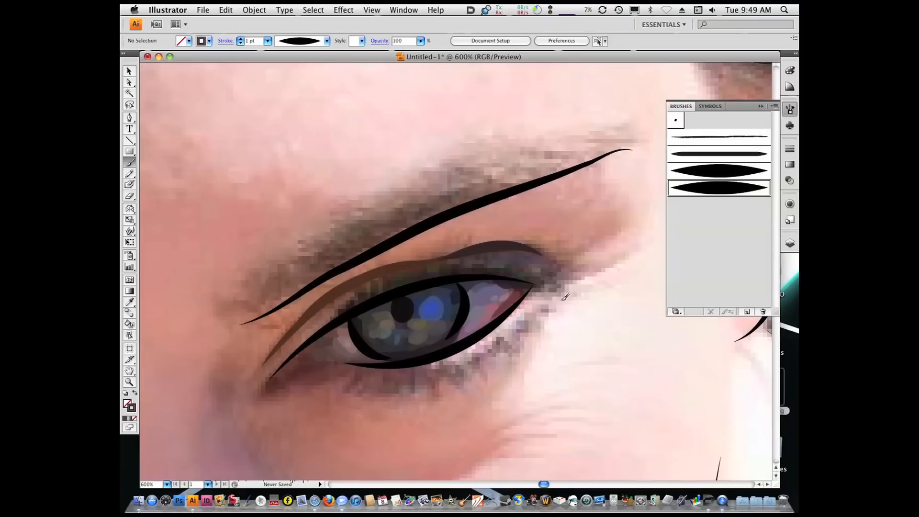
Step: Paint a row of short tapered lash strokes along the lower lid, from the outer corner inward
{"action": "left_click_drag", "start_coordinate": [538, 307], "coordinate": [537, 309]}
{"action": "mouse_move", "coordinate": [542, 323]}
{"action": "left_mouse_down"}
{"action": "mouse_move", "coordinate": [532, 316]}
{"action": "mouse_move", "coordinate": [536, 329]}
{"action": "mouse_move", "coordinate": [518, 328]}
{"action": "mouse_move", "coordinate": [498, 352]}
{"action": "left_mouse_up"}
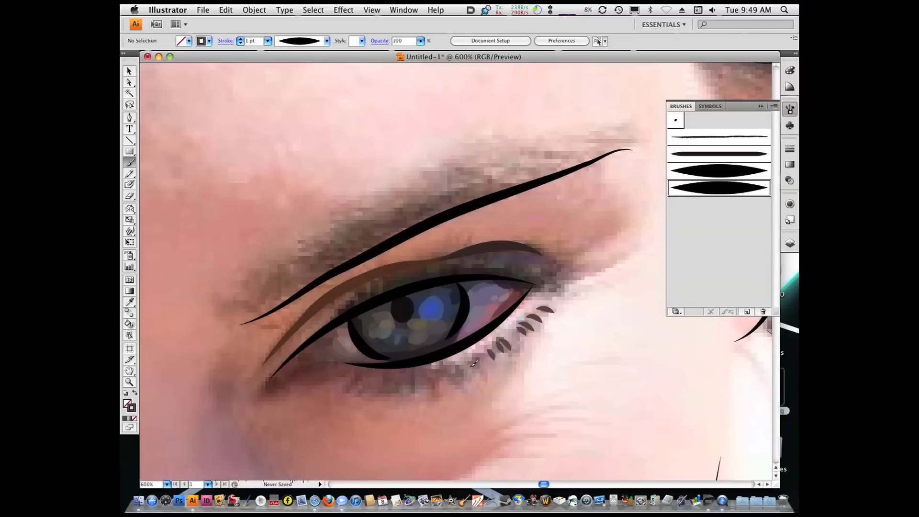
{"action": "left_click_drag", "start_coordinate": [476, 359], "coordinate": [481, 376]}
{"action": "left_click_drag", "start_coordinate": [451, 374], "coordinate": [457, 386]}
{"action": "left_click_drag", "start_coordinate": [441, 372], "coordinate": [436, 383]}
Step: Sample the dark shadow at the eye's outer corner and set it as the Paintbrush stroke colour
{"action": "key", "text": "i"}
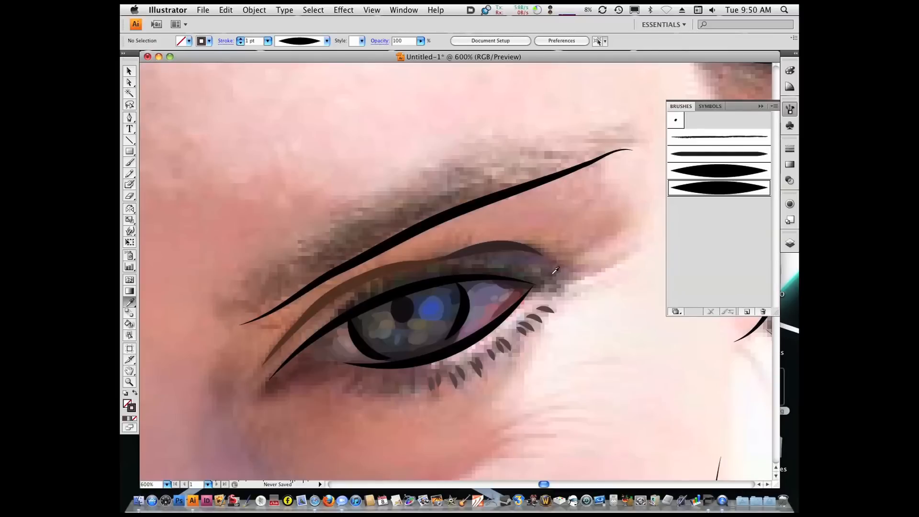
{"action": "left_click", "coordinate": [554, 272]}
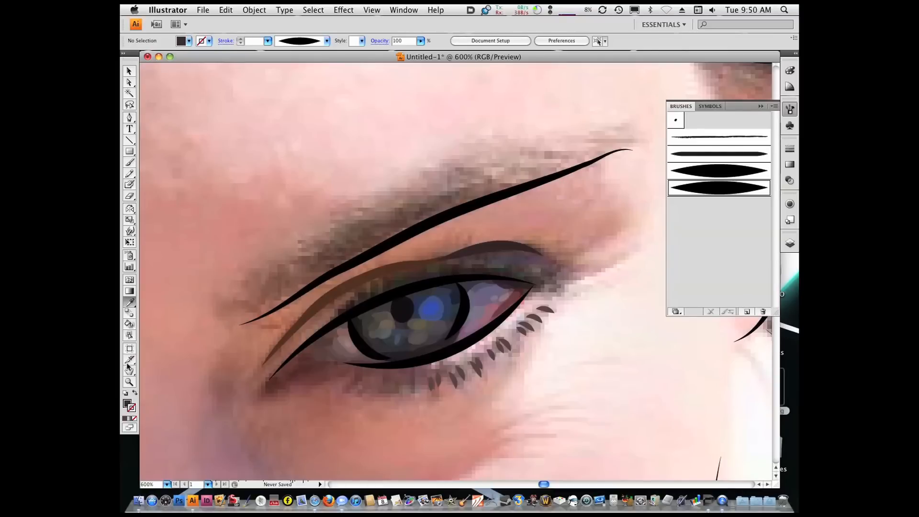
{"action": "left_click", "coordinate": [135, 392]}
{"action": "left_click", "coordinate": [130, 163]}
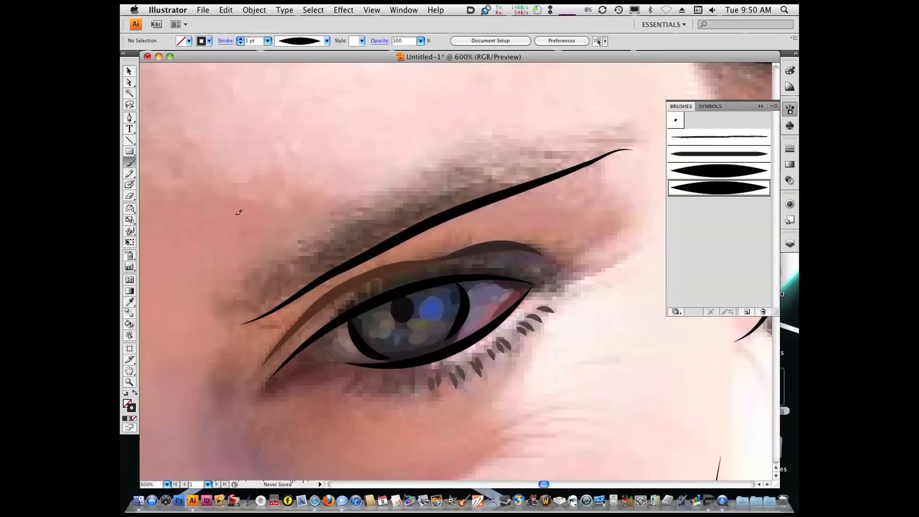
Step: Examine the finished eye within the whole face and inspect the other eye's line art up close
{"action": "left_click", "coordinate": [492, 275], "text": "alt+super"}
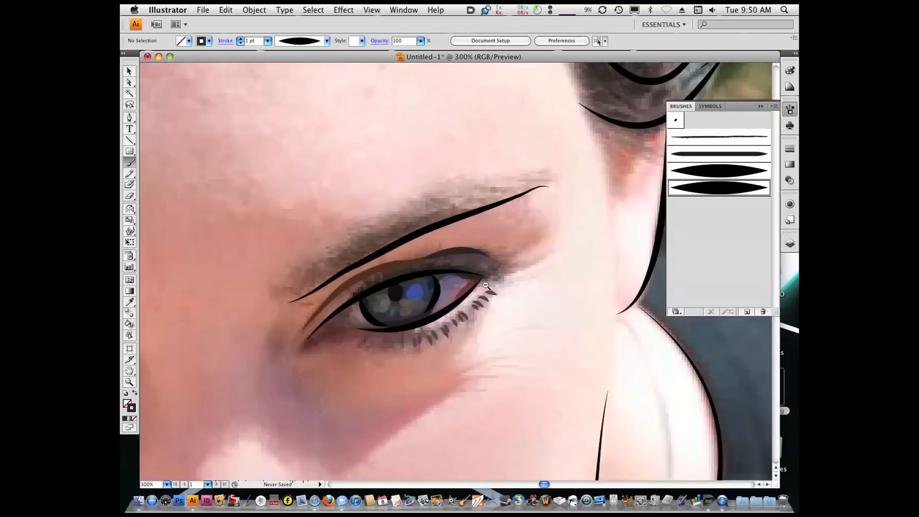
{"action": "left_click", "coordinate": [487, 286], "text": "alt+super"}
{"action": "left_click", "coordinate": [466, 283], "text": "alt+super"}
{"action": "left_click", "coordinate": [460, 277], "text": "alt+super"}
{"action": "left_click_drag", "start_coordinate": [455, 238], "coordinate": [549, 146]}
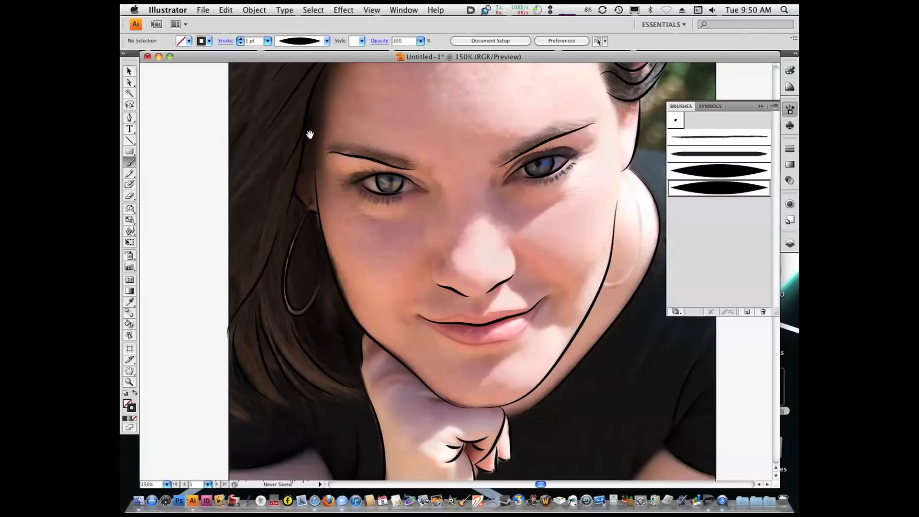
{"action": "key", "text": "super+space"}
{"action": "left_click_drag", "start_coordinate": [307, 127], "coordinate": [459, 258]}
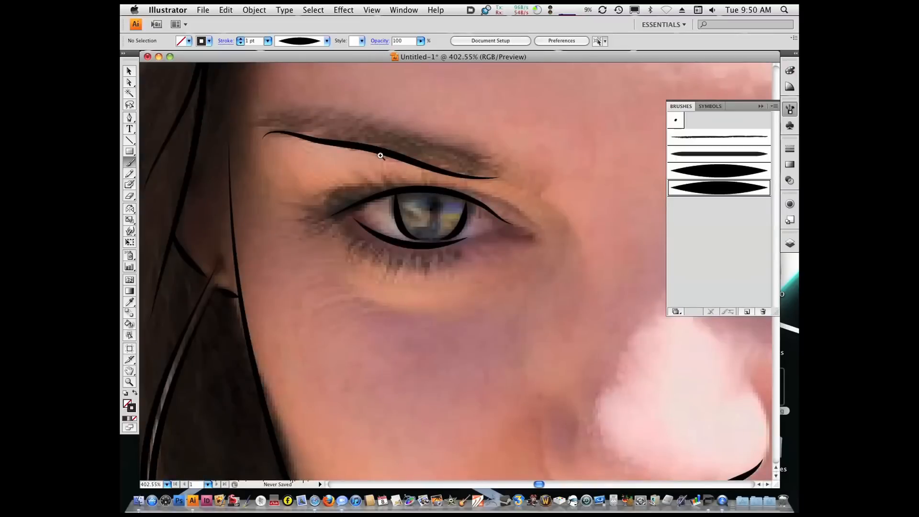
{"action": "left_click", "coordinate": [353, 197], "text": "alt"}
{"action": "left_click", "coordinate": [353, 199], "text": "alt"}
{"action": "left_click", "coordinate": [400, 232], "text": "alt"}
{"action": "left_click_drag", "start_coordinate": [429, 252], "coordinate": [338, 156]}
{"action": "left_click_drag", "start_coordinate": [390, 194], "coordinate": [368, 153]}
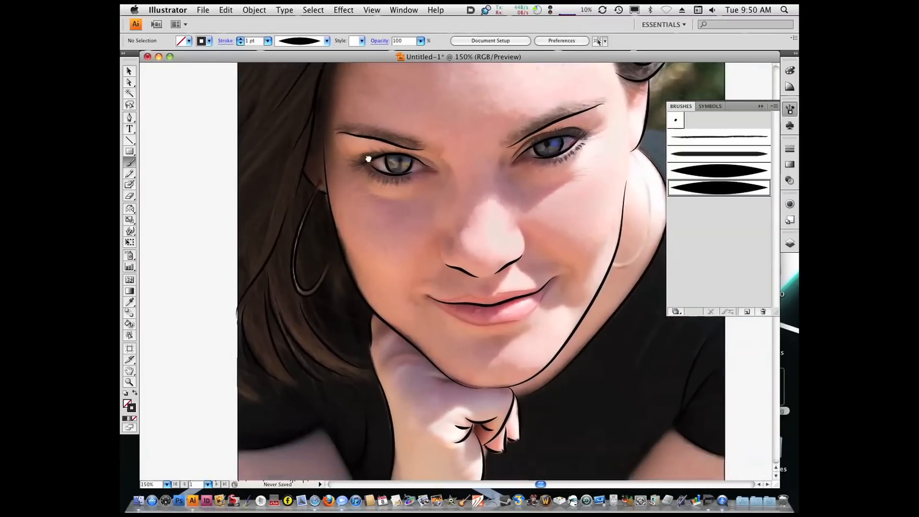
Step: Try a crease stroke above the viewer's-left eye in a brown sampled from its inner corner, then undo the stroke
{"action": "key", "text": "i"}
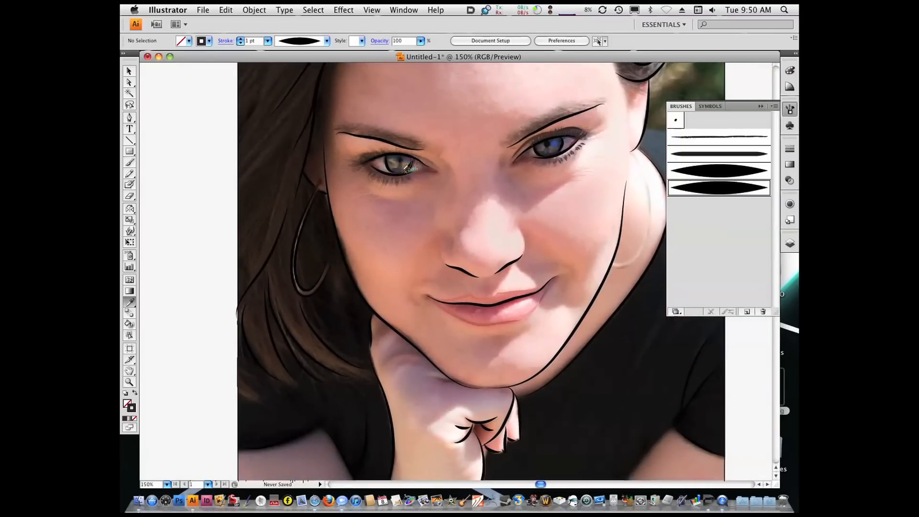
{"action": "left_click", "coordinate": [432, 157]}
{"action": "left_click", "coordinate": [432, 157]}
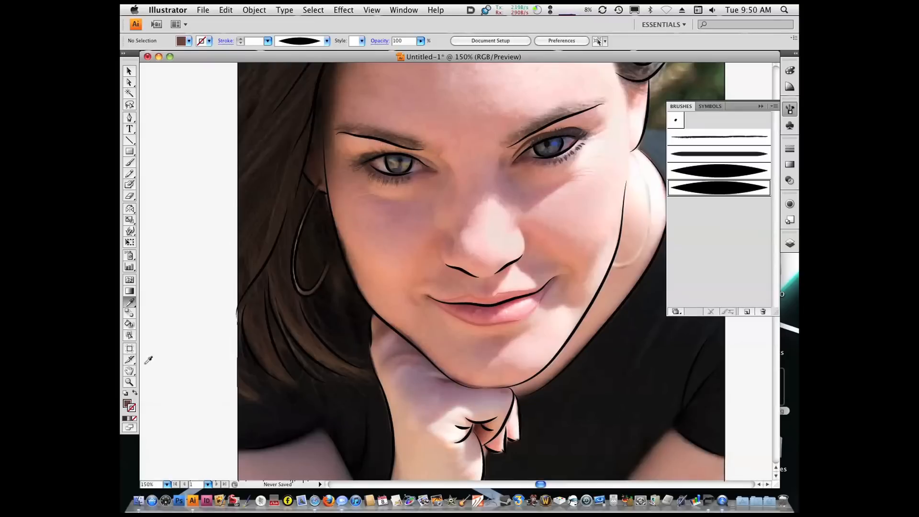
{"action": "left_click", "coordinate": [135, 392]}
{"action": "left_click", "coordinate": [130, 163]}
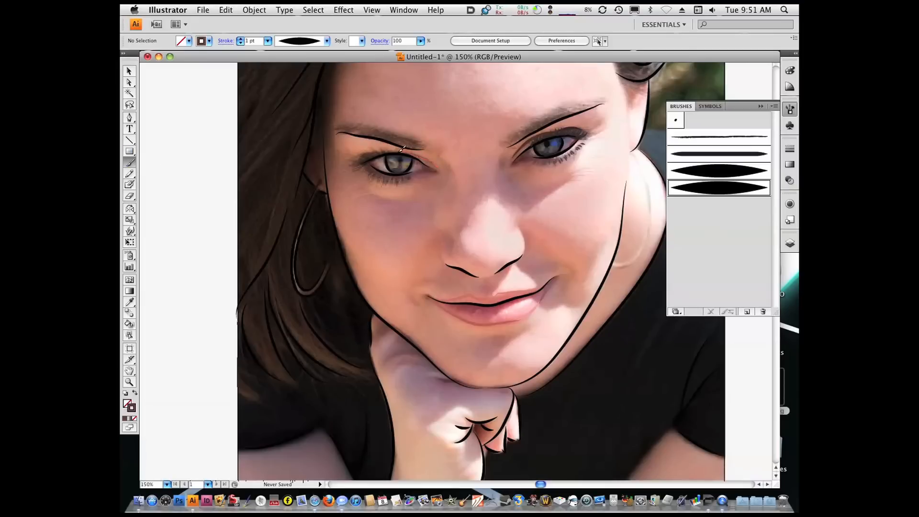
{"action": "left_click_drag", "start_coordinate": [377, 152], "coordinate": [426, 166]}
{"action": "key", "text": "super+z"}
Step: Sample the dark shadow at the viewer's-left eye's outer corner and paint a tapered crease stroke along its upper lid in that colour
{"action": "key", "text": "i"}
{"action": "left_click", "coordinate": [367, 157]}
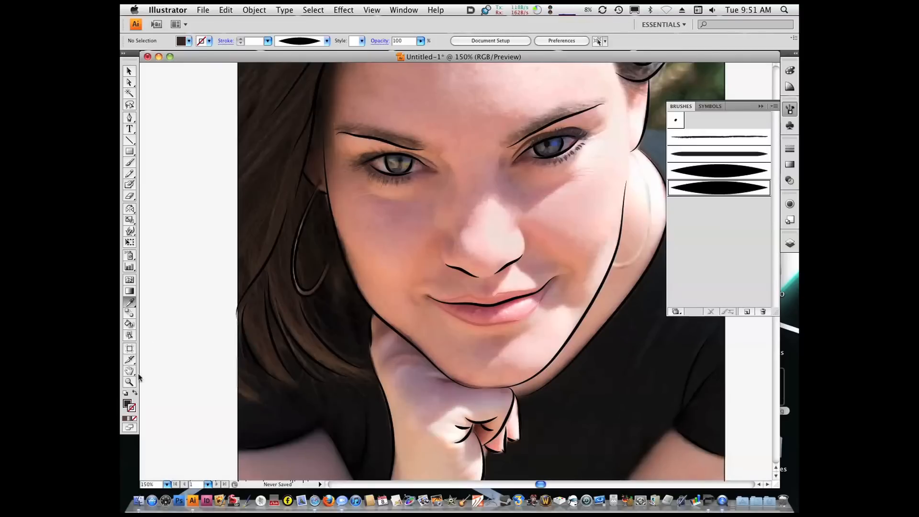
{"action": "key", "text": "shift+x"}
{"action": "left_click", "coordinate": [129, 164]}
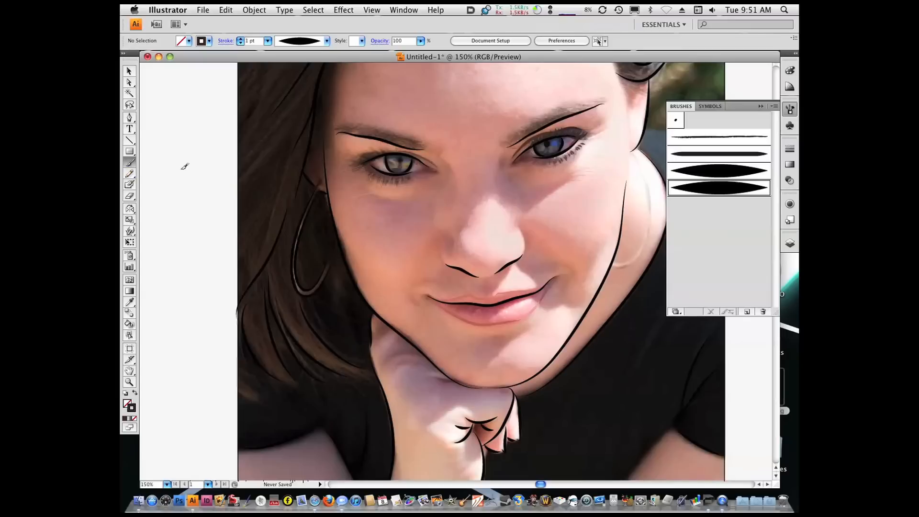
{"action": "left_click_drag", "start_coordinate": [362, 158], "coordinate": [399, 148]}
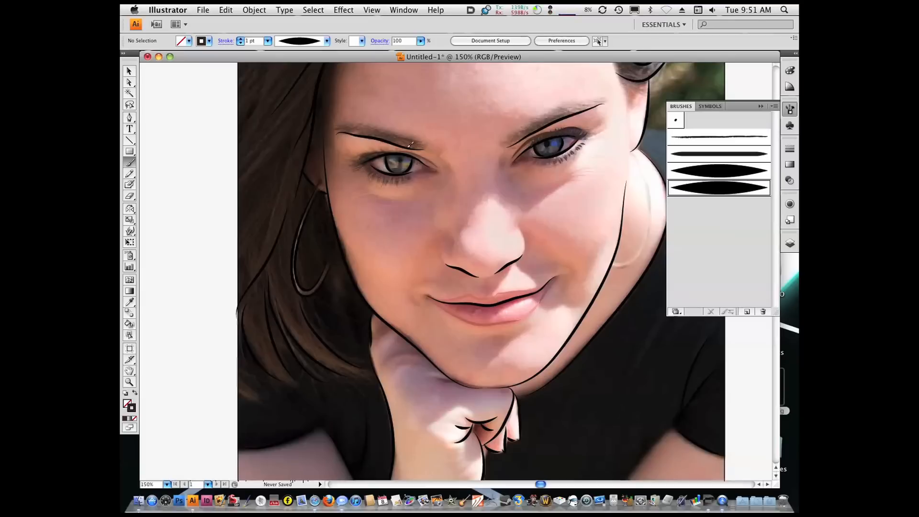
Step: Sample the dark lash colour at the outer end of the viewer's-left eye's lower lid and set it as the Paintbrush stroke colour
{"action": "key", "text": "i"}
{"action": "left_click", "coordinate": [372, 171]}
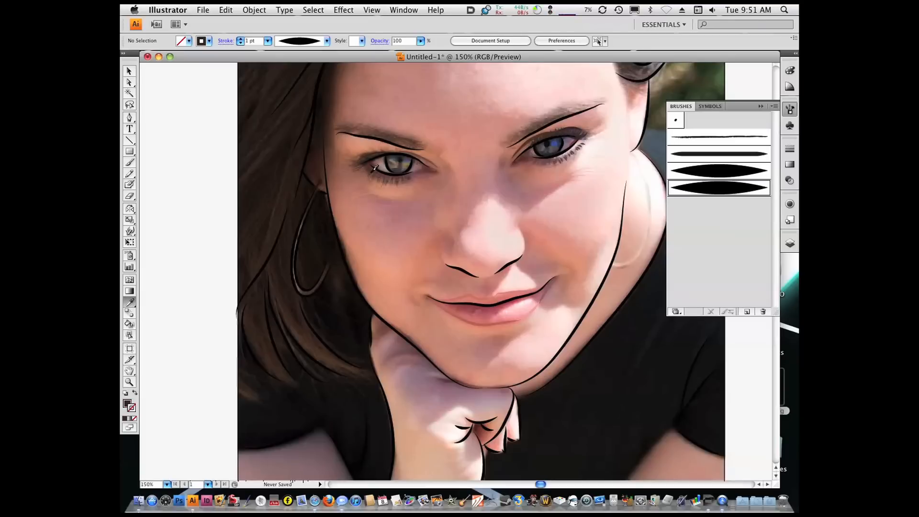
{"action": "left_click", "coordinate": [135, 393]}
{"action": "left_click", "coordinate": [129, 163]}
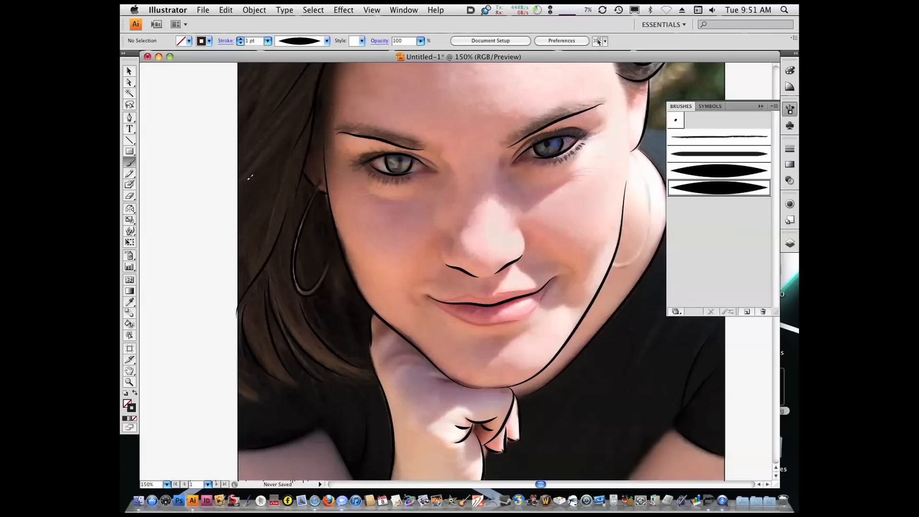